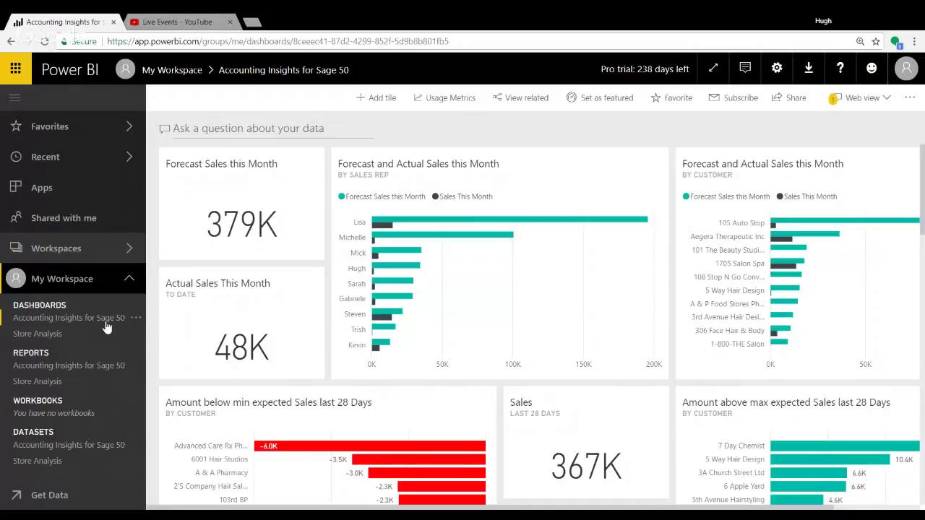
- Open the report behind the dashboard's Sales Rep forecast tile and review its pages from Forecast Sales (beta) through Sales Rep Report
{"action": "left_click", "coordinate": [456, 302]}
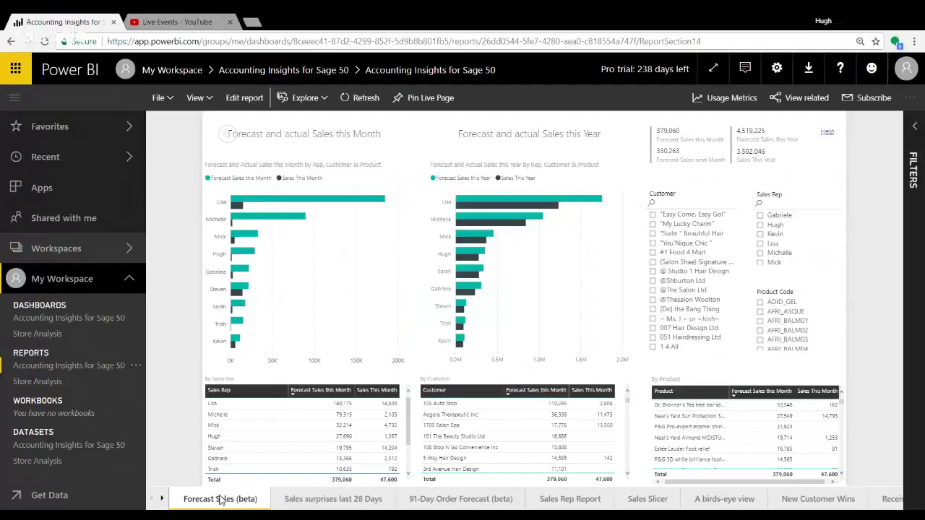
{"action": "left_click", "coordinate": [343, 501]}
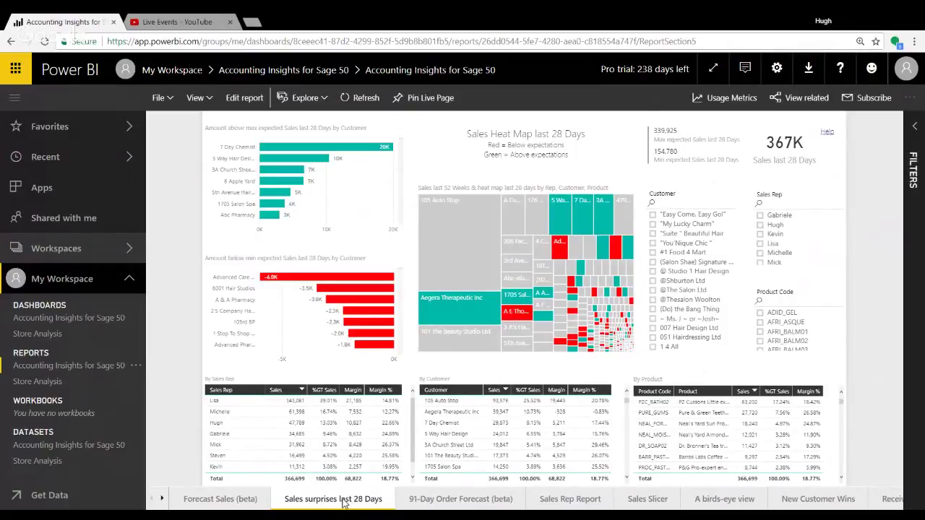
{"action": "left_click", "coordinate": [440, 500]}
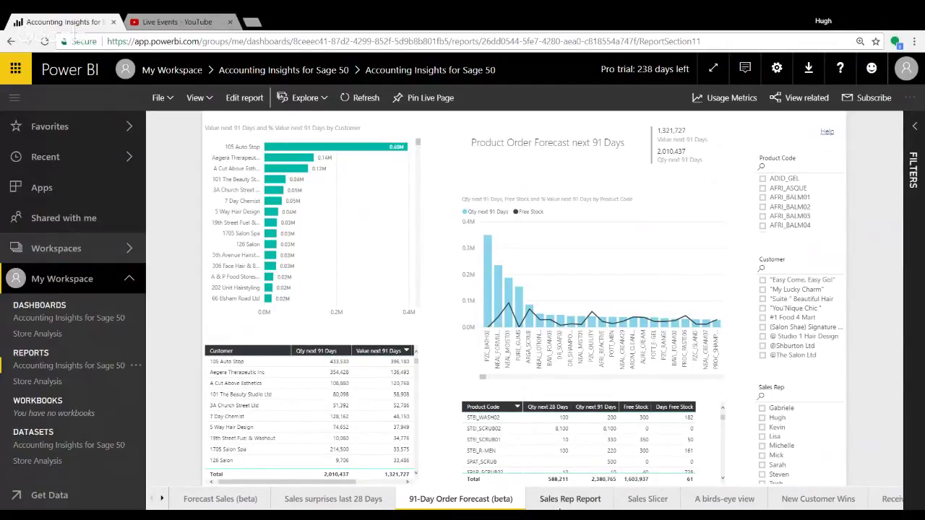
{"action": "left_click", "coordinate": [567, 506]}
{"action": "left_click", "coordinate": [568, 500]}
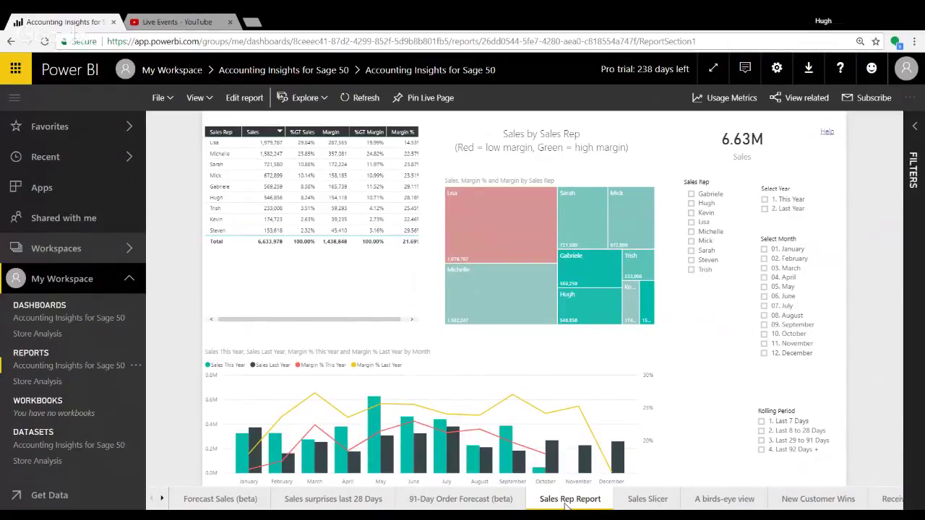
- Review the Sales Slicer, A birds-eye view, New Customer Wins and Receivables pages of the report
{"action": "left_click", "coordinate": [644, 501]}
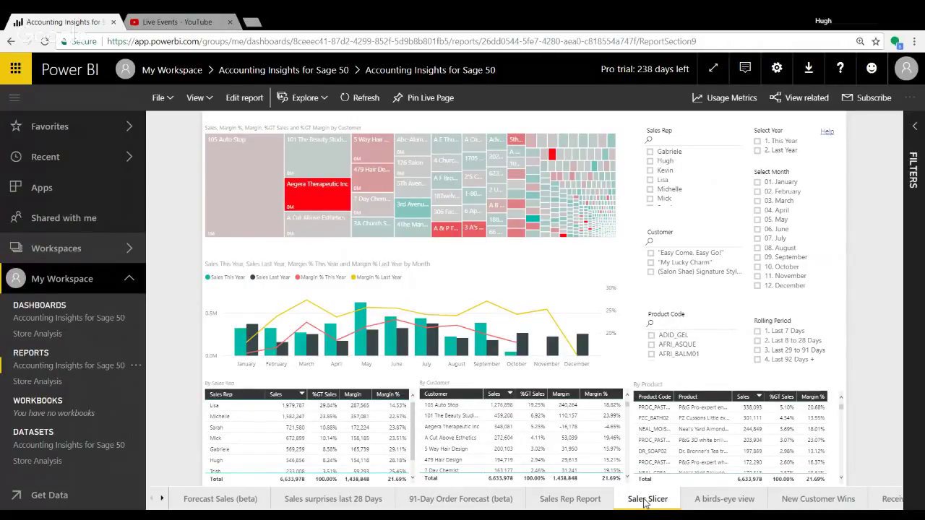
{"action": "left_click", "coordinate": [713, 504]}
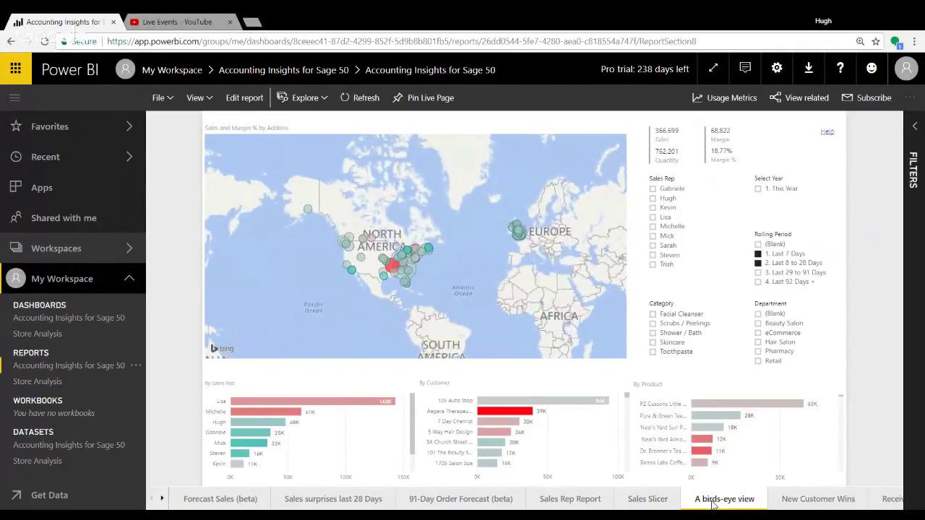
{"action": "left_click", "coordinate": [800, 501]}
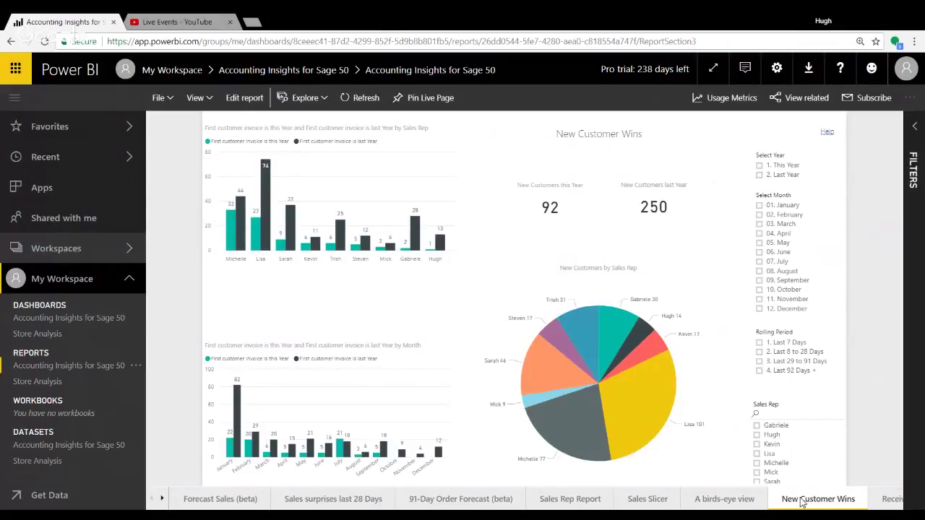
{"action": "left_click", "coordinate": [888, 500]}
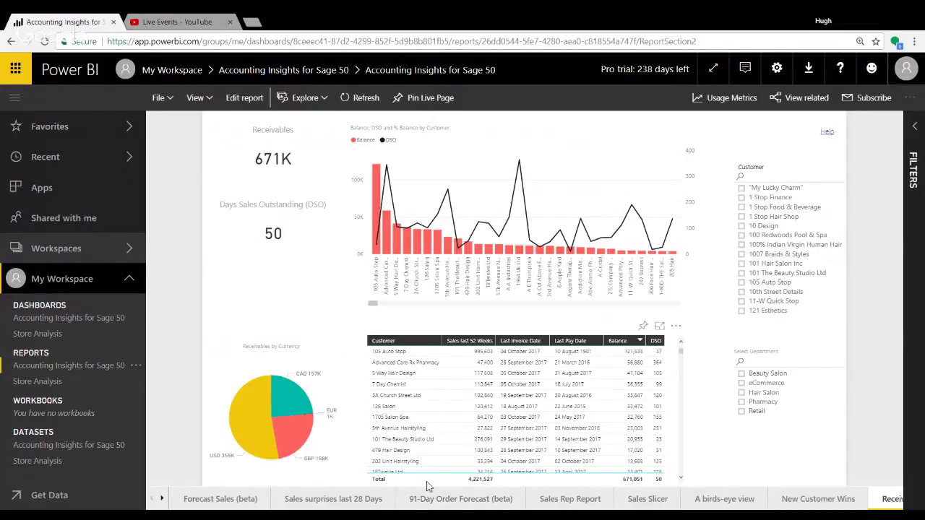
- Review the Sales Order Backlog and Slow Moving Stock pages of the report
{"action": "left_click", "coordinate": [162, 500]}
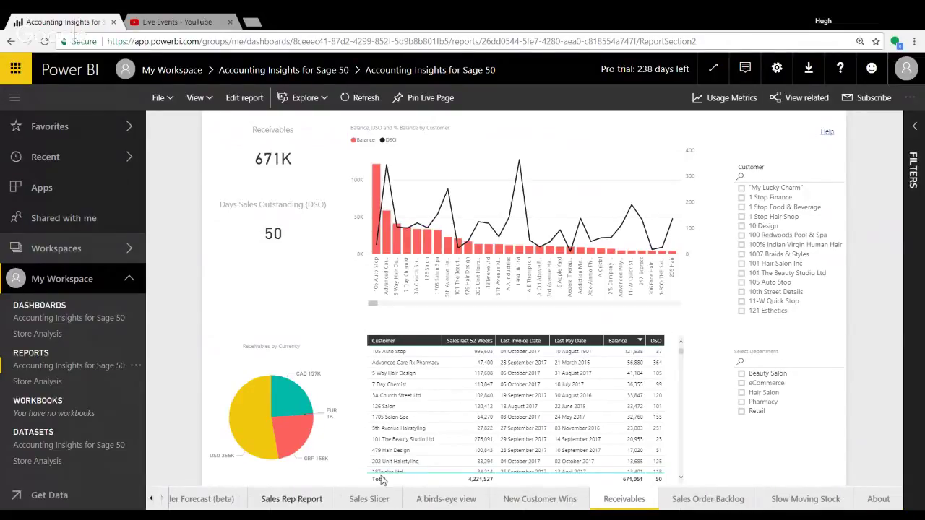
{"action": "left_click", "coordinate": [714, 502]}
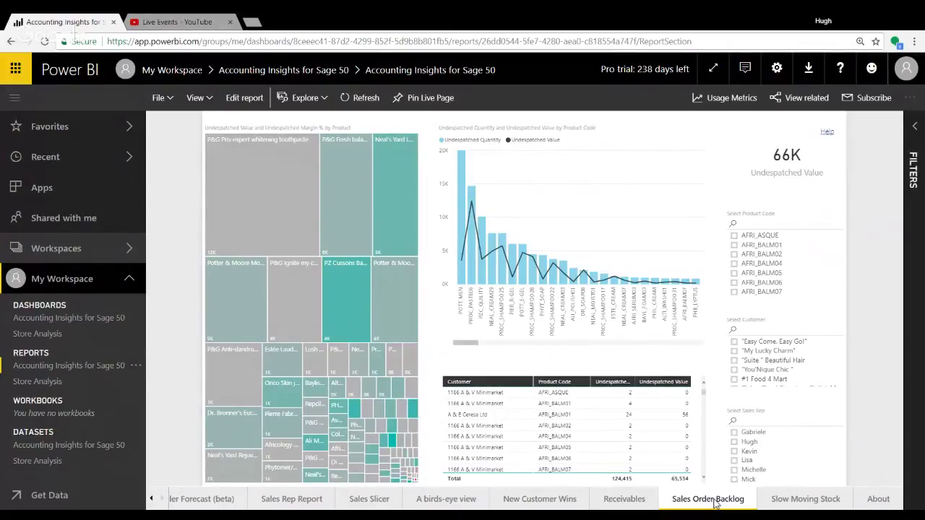
{"action": "left_click", "coordinate": [800, 500]}
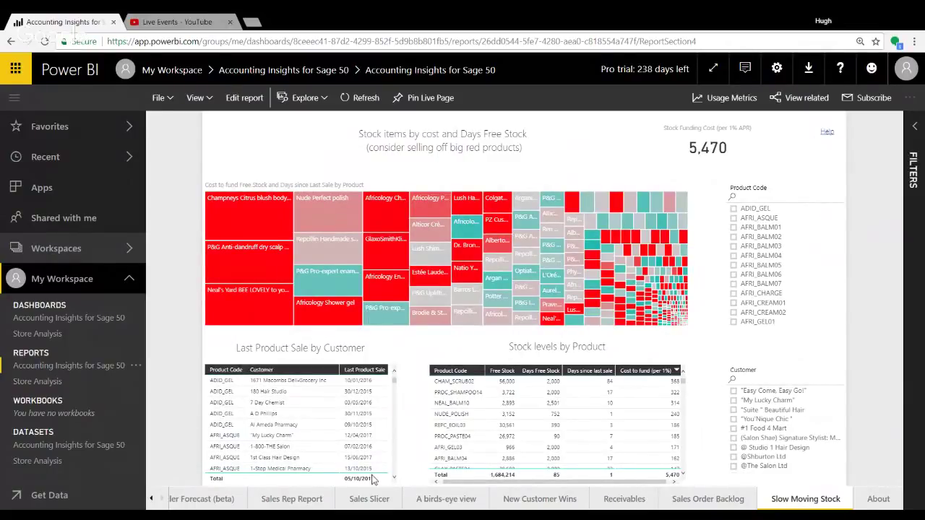
- Return to the Forecast Sales (beta) page and open the report for editing
{"action": "left_click", "coordinate": [152, 500]}
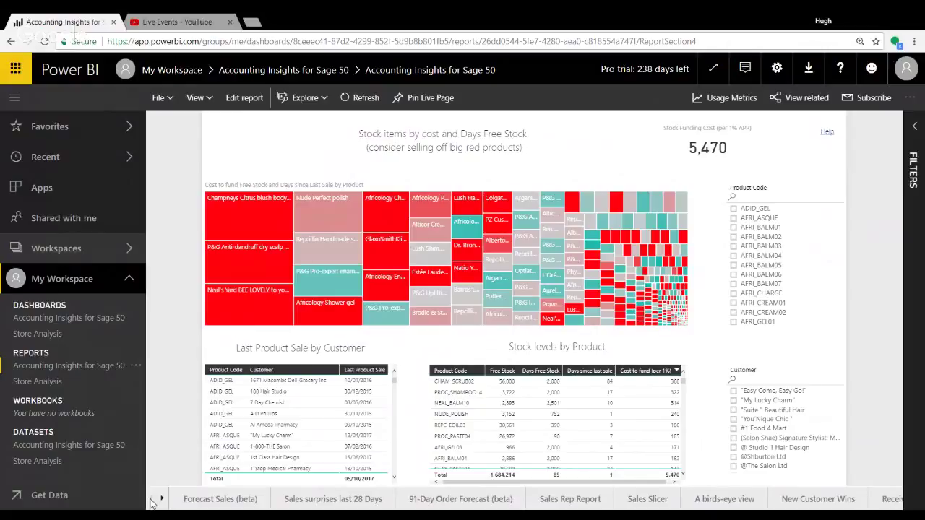
{"action": "left_click", "coordinate": [203, 500]}
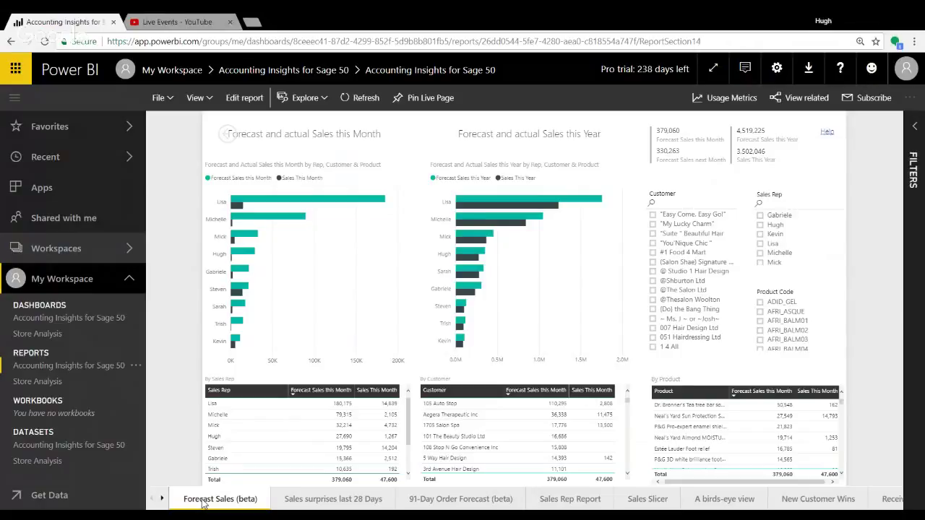
{"action": "left_click", "coordinate": [246, 99]}
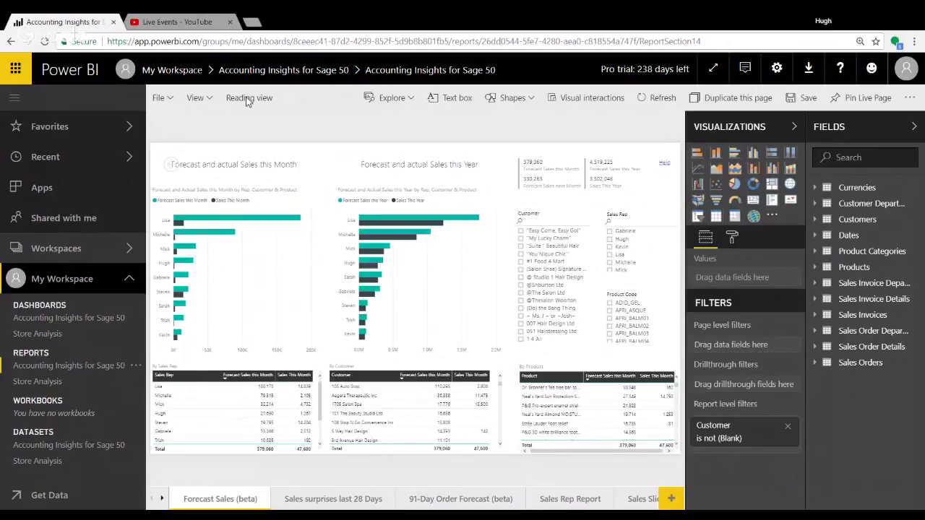
- Select the monthly forecast and actual sales bar chart and examine its fields and its visual, page and report level filters
{"action": "left_click", "coordinate": [212, 185]}
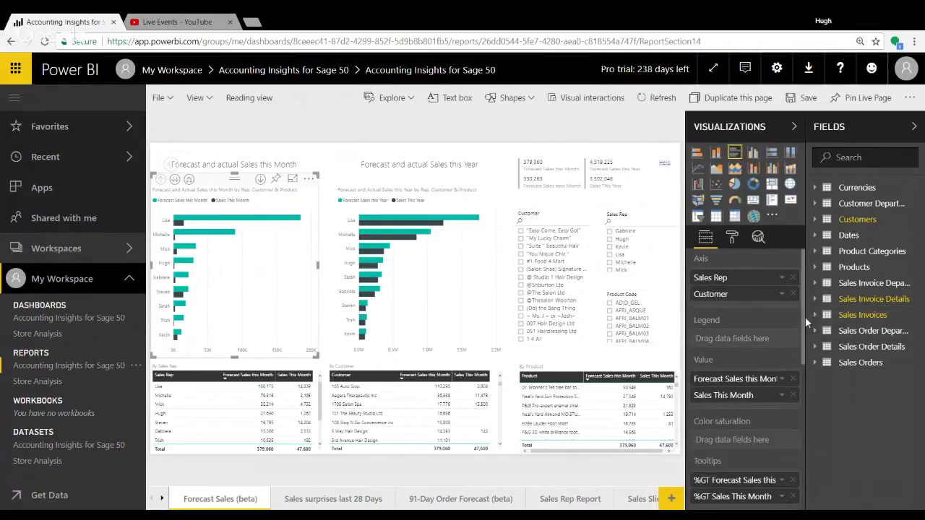
{"action": "left_click_drag", "start_coordinate": [803, 316], "coordinate": [805, 418]}
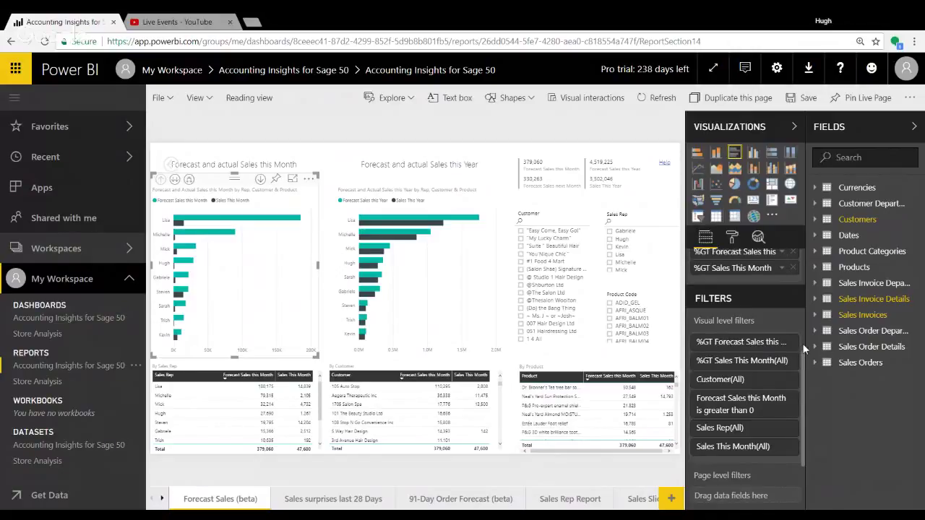
{"action": "left_click_drag", "start_coordinate": [803, 353], "coordinate": [806, 402]}
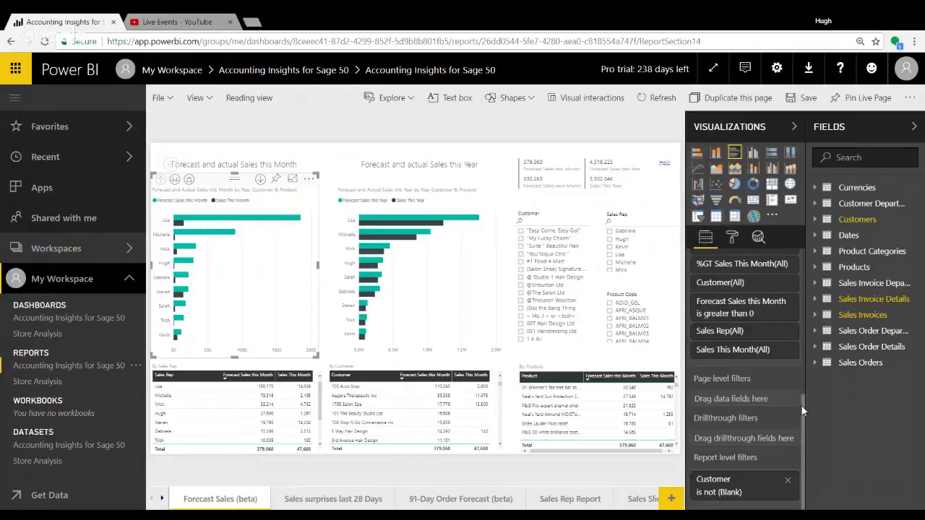
- Add the Category field from the Products table as a page level filter on the Forecast Sales (beta) page
{"action": "left_click", "coordinate": [814, 267]}
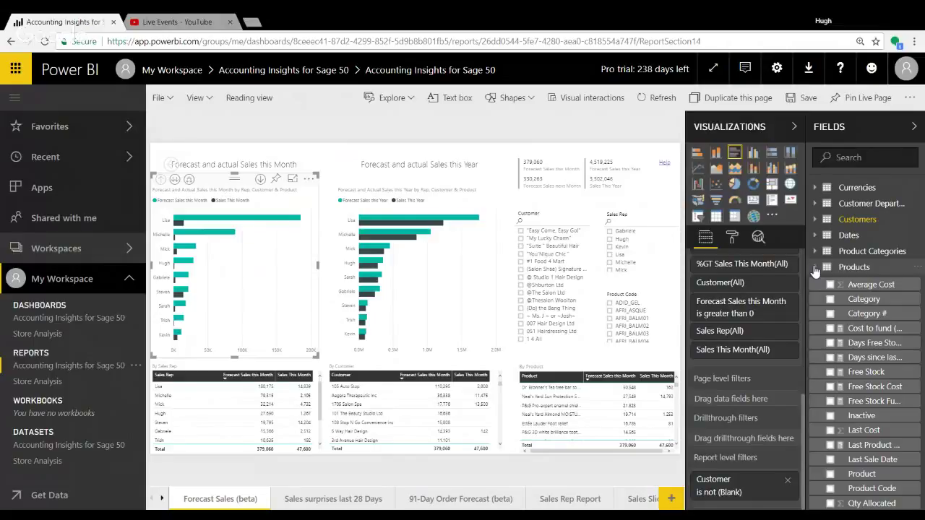
{"action": "scroll", "coordinate": [922, 240], "scroll_direction": "down", "scroll_amount": 2}
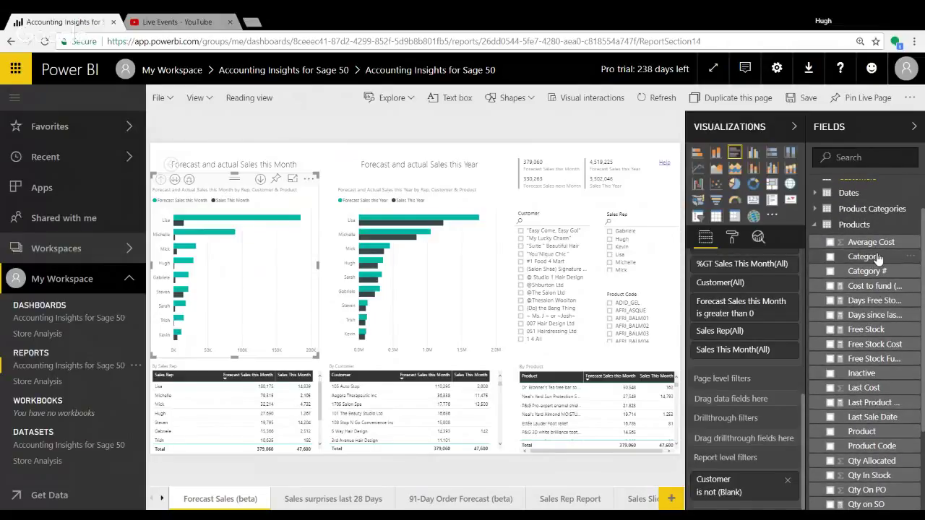
{"action": "left_click_drag", "start_coordinate": [877, 258], "coordinate": [804, 423]}
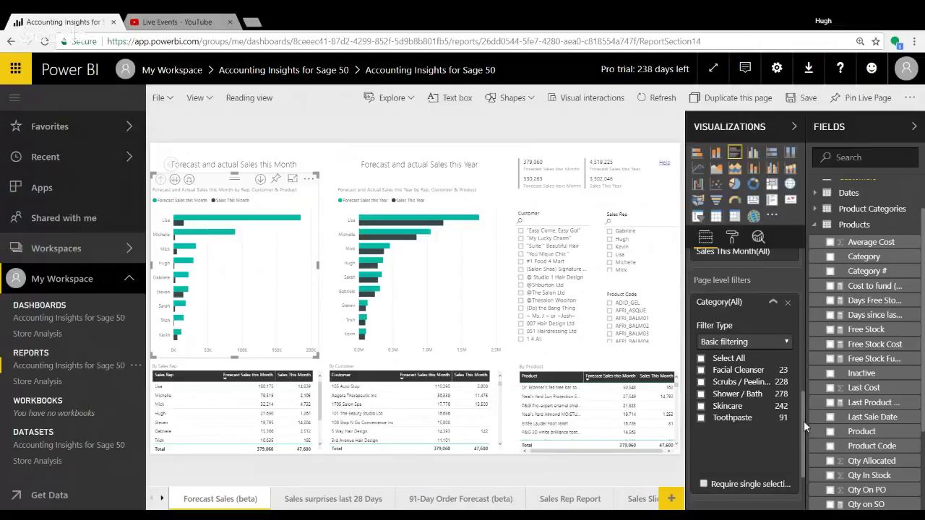
- Filter the whole page to the Skincare category with the page level filter, then clear that selection
{"action": "left_click", "coordinate": [510, 182]}
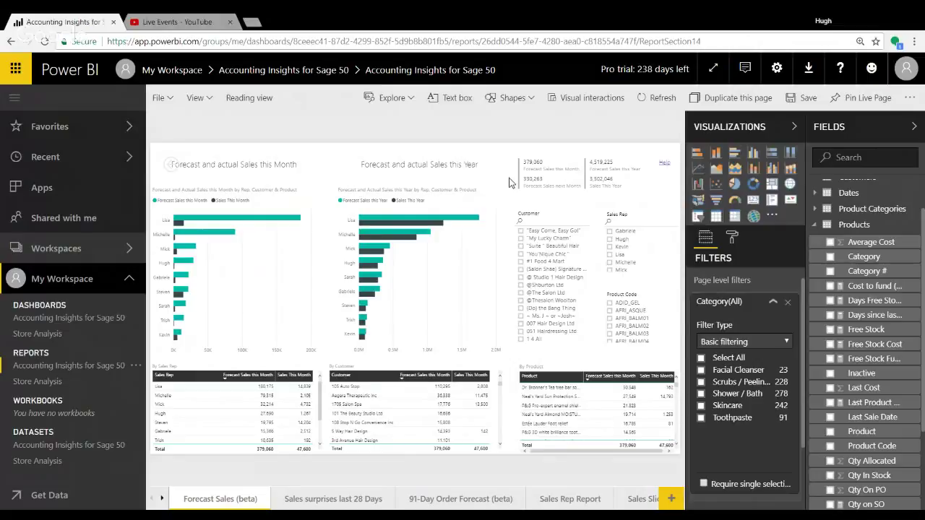
{"action": "left_click", "coordinate": [700, 407]}
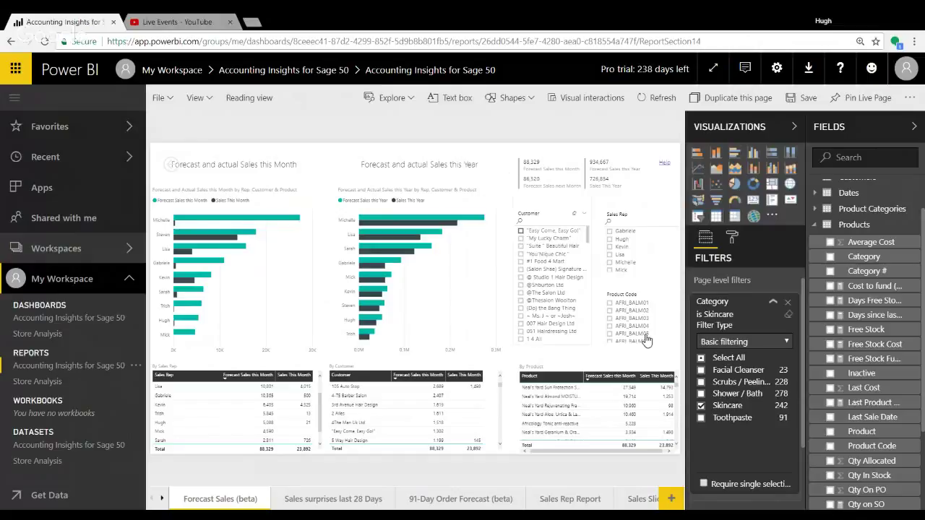
{"action": "left_click", "coordinate": [700, 408]}
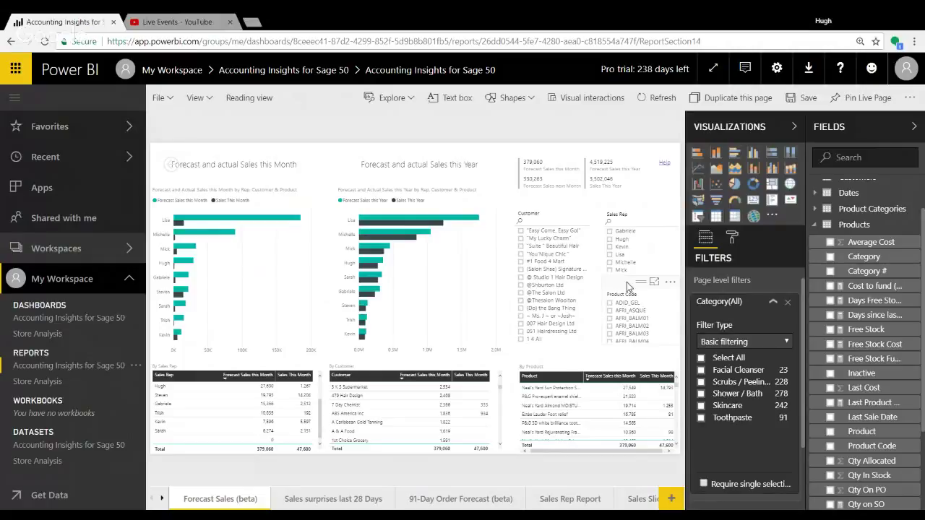
- Replace the field of the Product Code slicer with Category from the Products table
{"action": "left_click", "coordinate": [627, 287]}
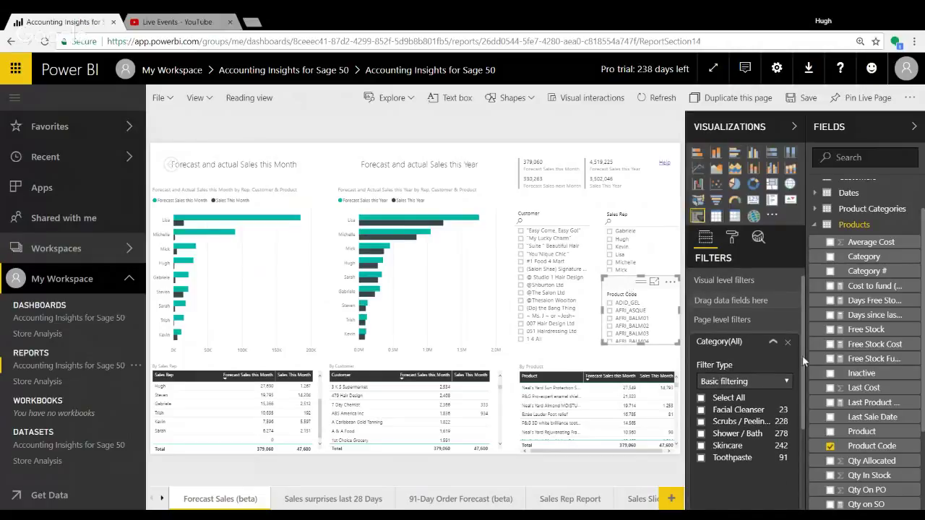
{"action": "left_click_drag", "start_coordinate": [801, 354], "coordinate": [802, 305]}
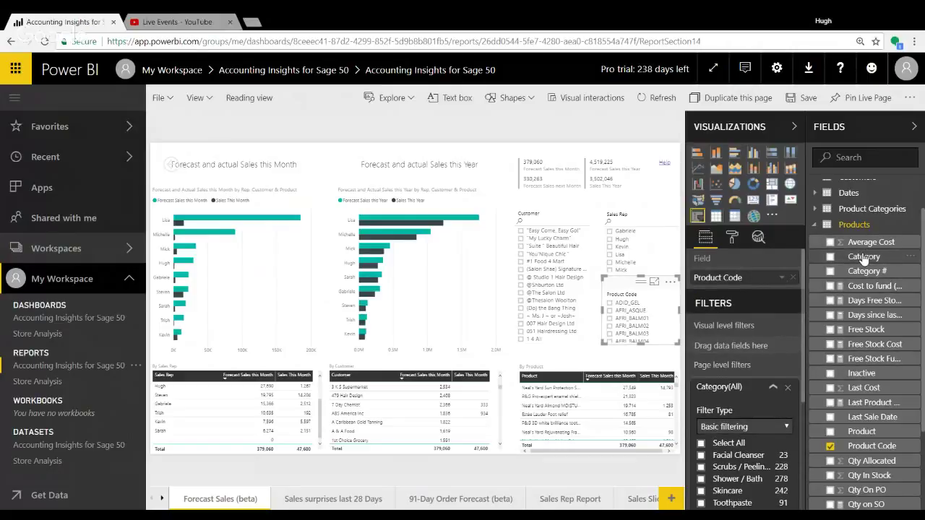
{"action": "left_click_drag", "start_coordinate": [864, 258], "coordinate": [746, 277]}
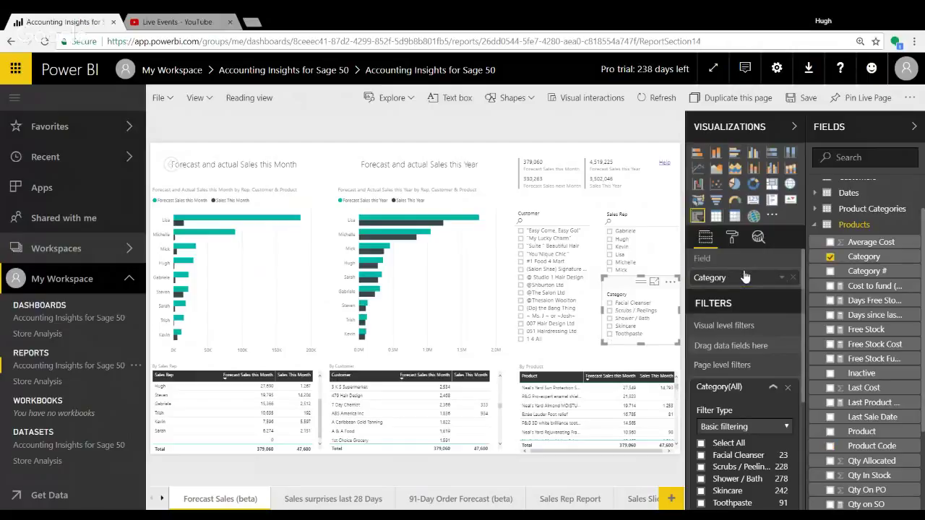
- Try the Category slicer with Skincare and Shower / Bath in turn, then clear the slicer and deselect all visuals
{"action": "left_click", "coordinate": [598, 258]}
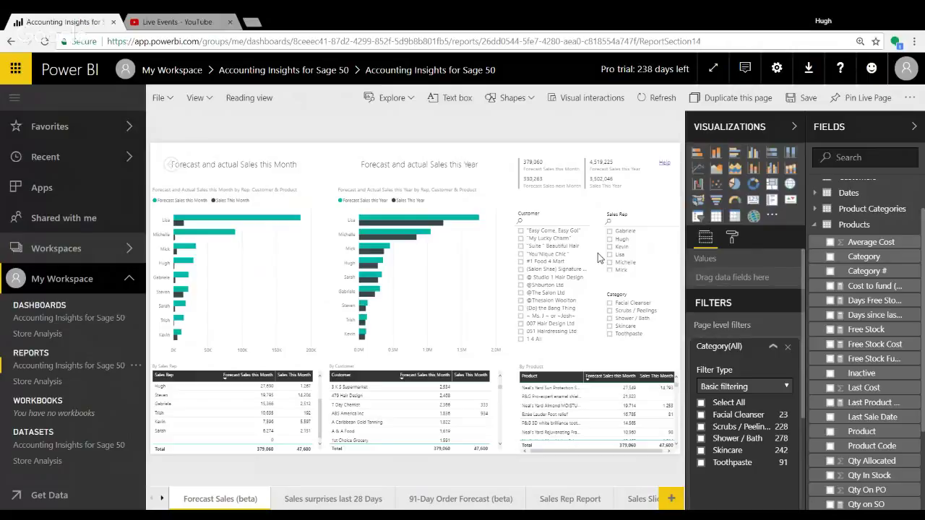
{"action": "left_click", "coordinate": [611, 329]}
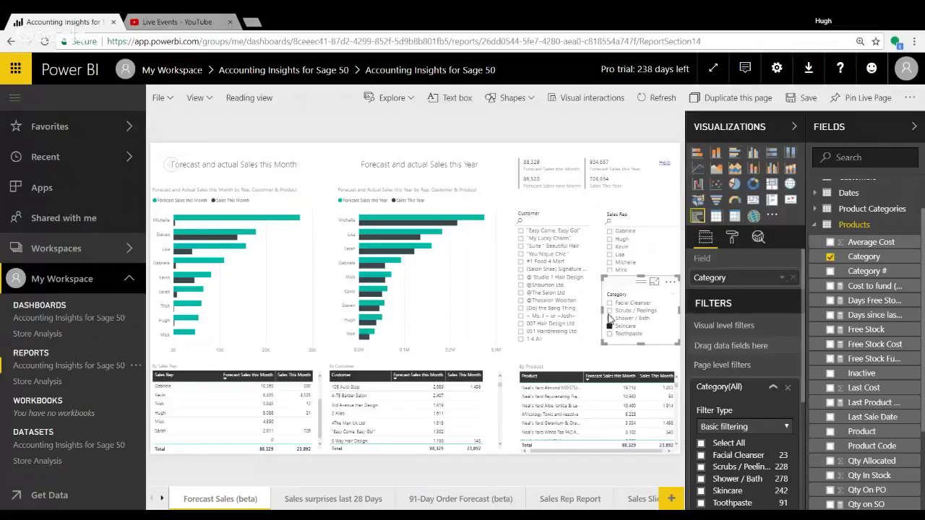
{"action": "left_click", "coordinate": [610, 319]}
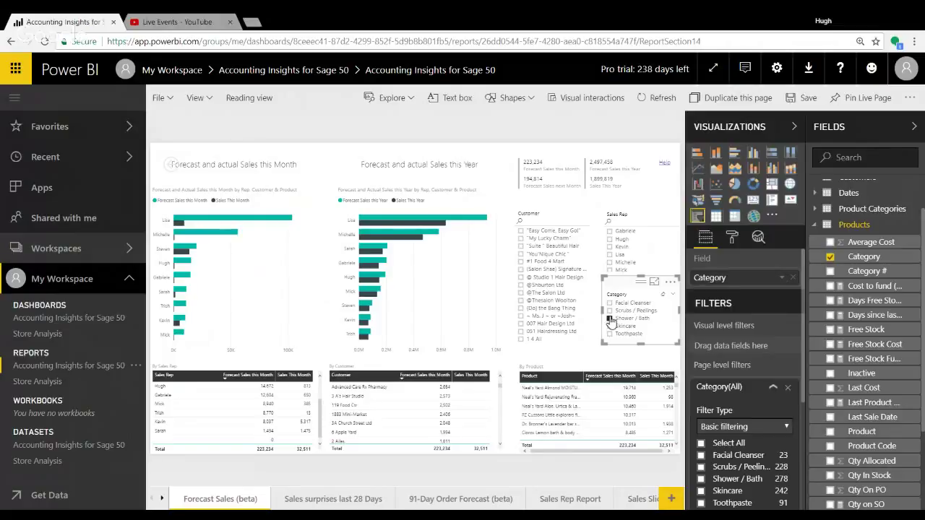
{"action": "left_click", "coordinate": [609, 318]}
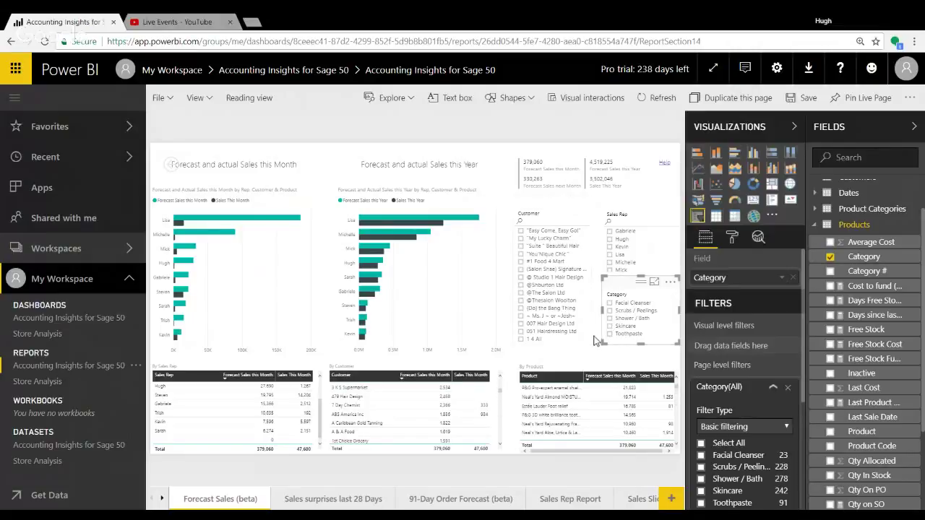
{"action": "left_click", "coordinate": [596, 353]}
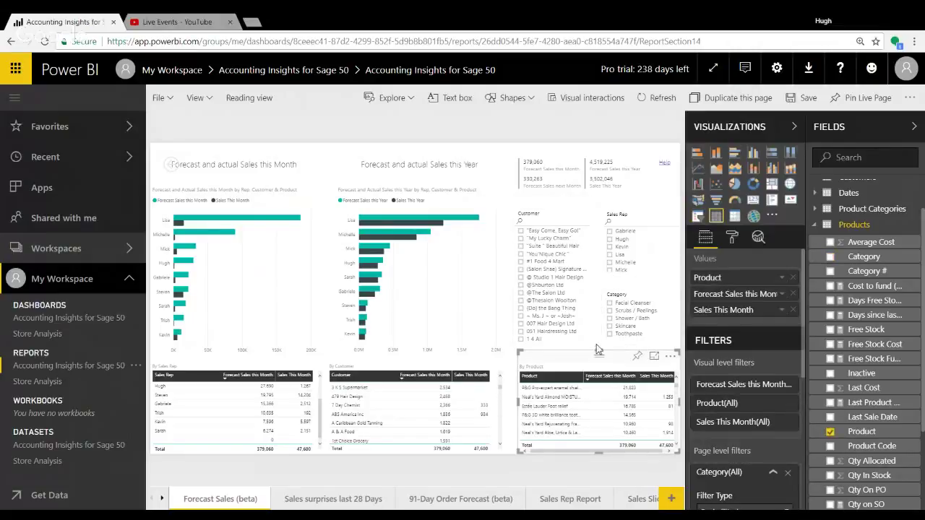
{"action": "left_click", "coordinate": [596, 343]}
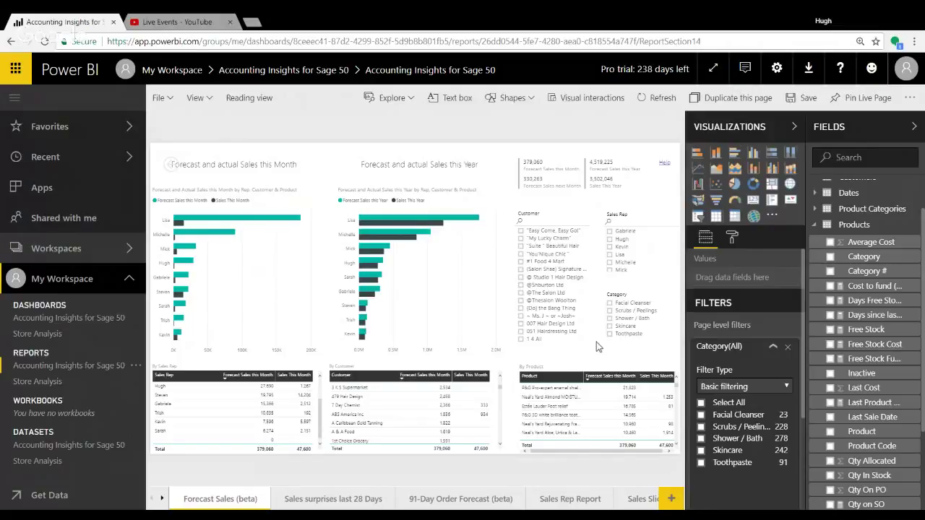
- On the Sales surprises last 28 Days page, enlarge the chart of amounts below minimum expected sales and convert it to a pie chart
{"action": "left_click", "coordinate": [302, 499]}
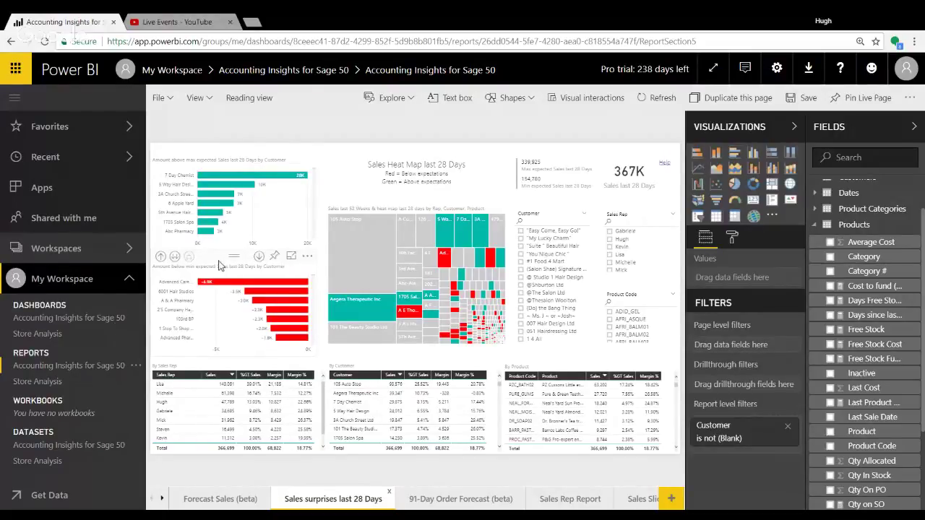
{"action": "left_click", "coordinate": [291, 258]}
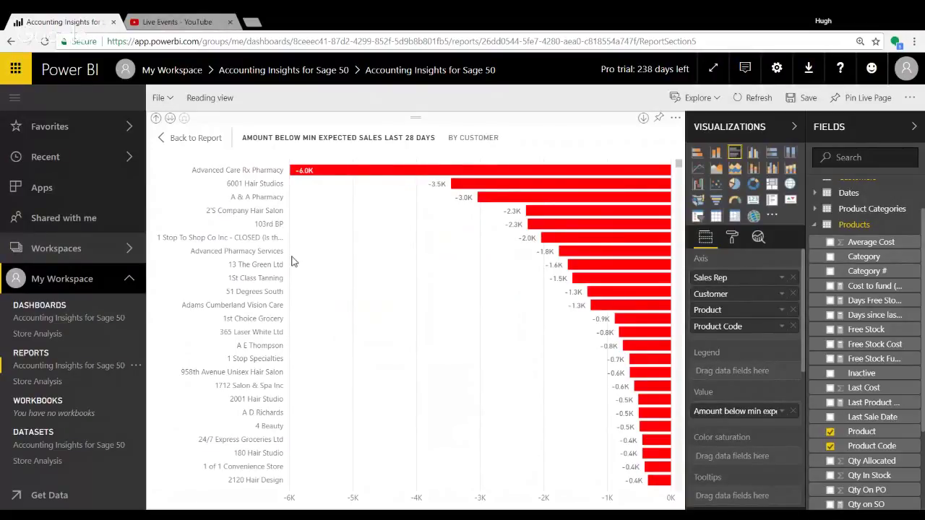
{"action": "left_click", "coordinate": [734, 185]}
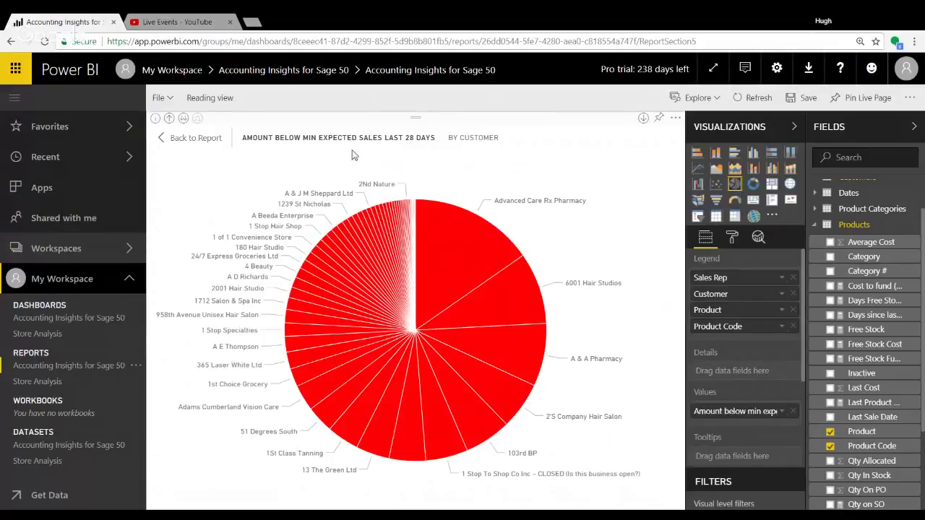
- Return from the enlarged pie chart to the report and duplicate the Forecast Sales (beta) page
{"action": "left_click", "coordinate": [192, 139]}
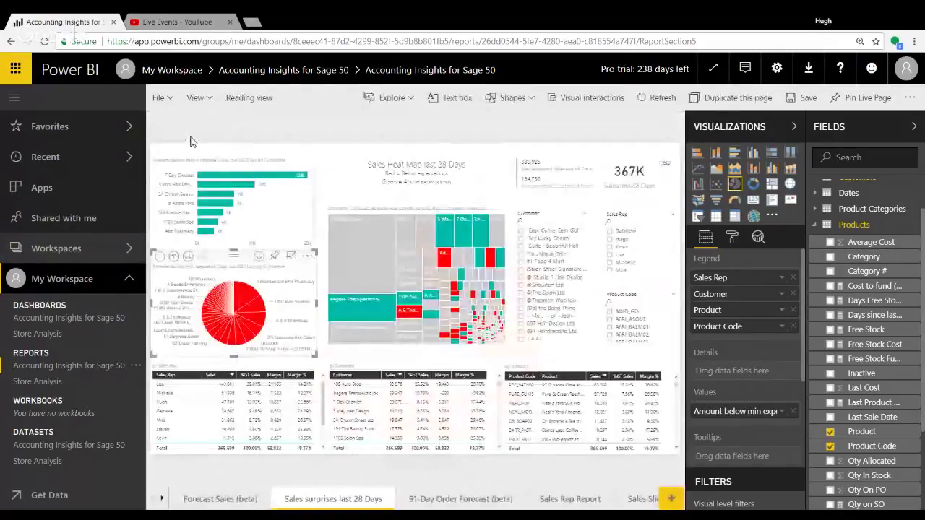
{"action": "left_click", "coordinate": [323, 215]}
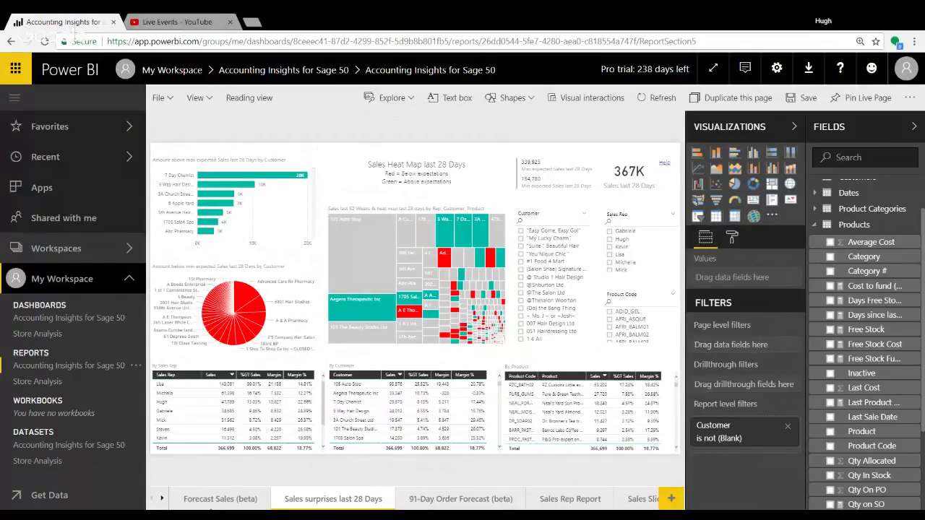
{"action": "left_click", "coordinate": [221, 498]}
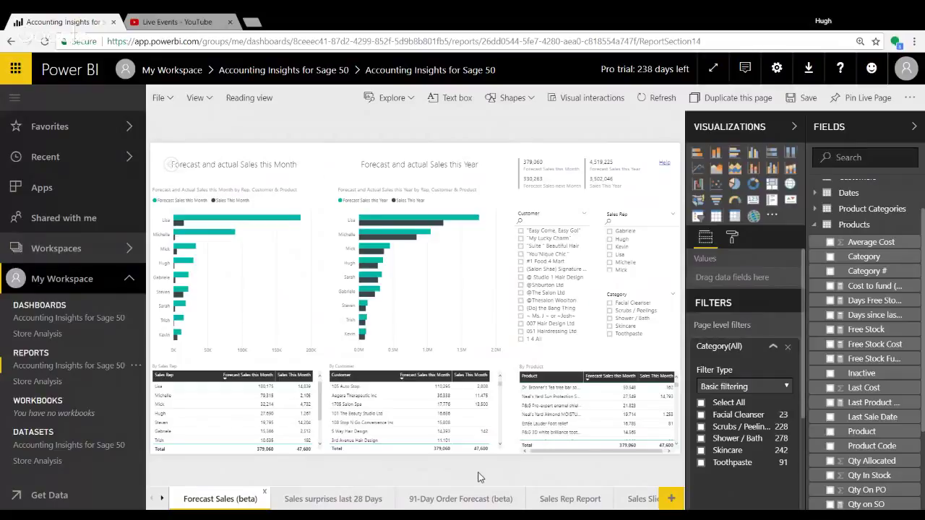
{"action": "right_click", "coordinate": [232, 504]}
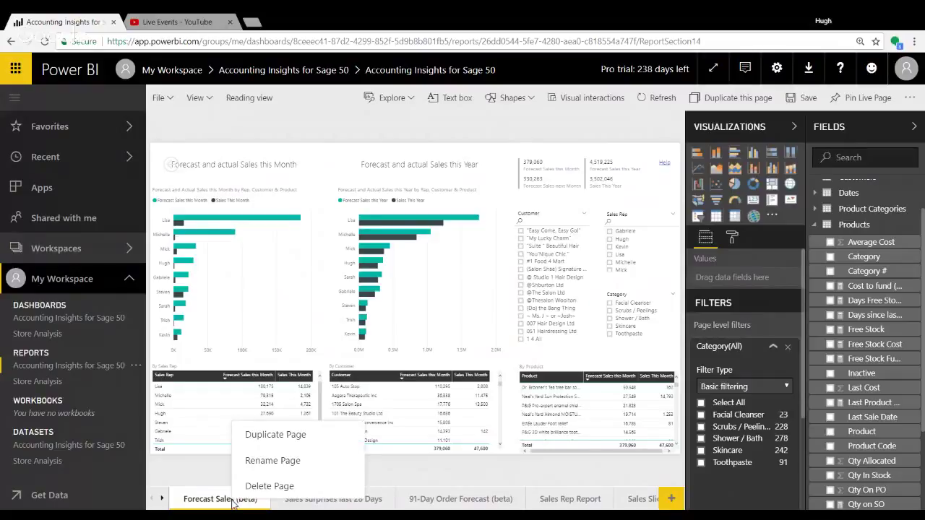
{"action": "left_click", "coordinate": [272, 438]}
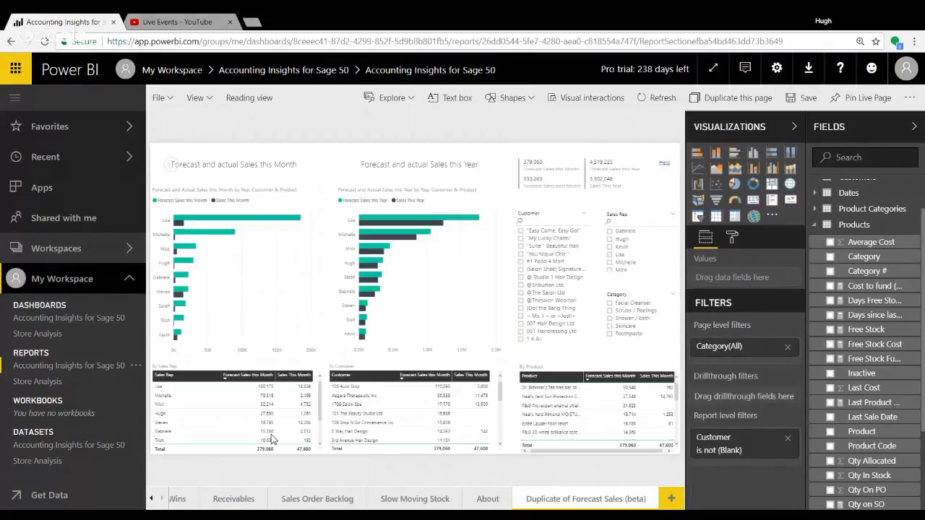
- Rename the duplicated page as "Forecast sales by category and department"
{"action": "double_click", "coordinate": [558, 502]}
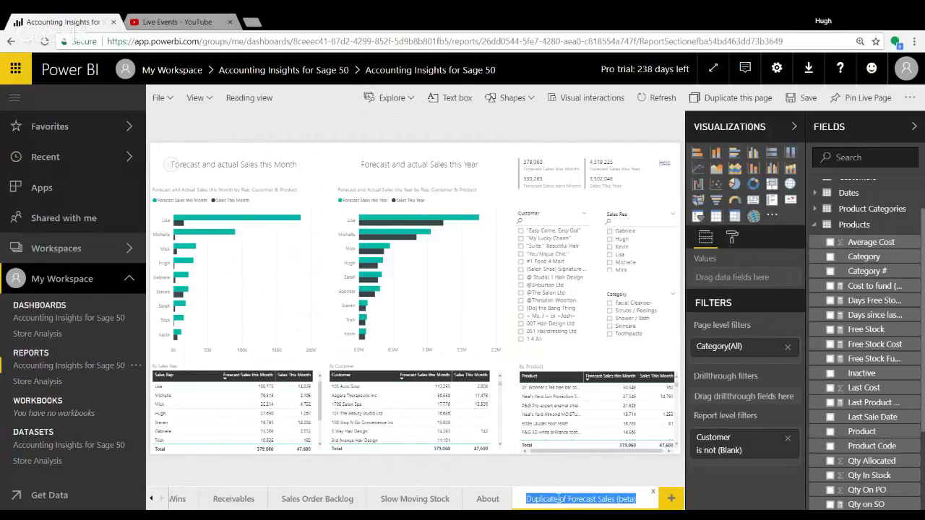
{"action": "type", "text": "F"}
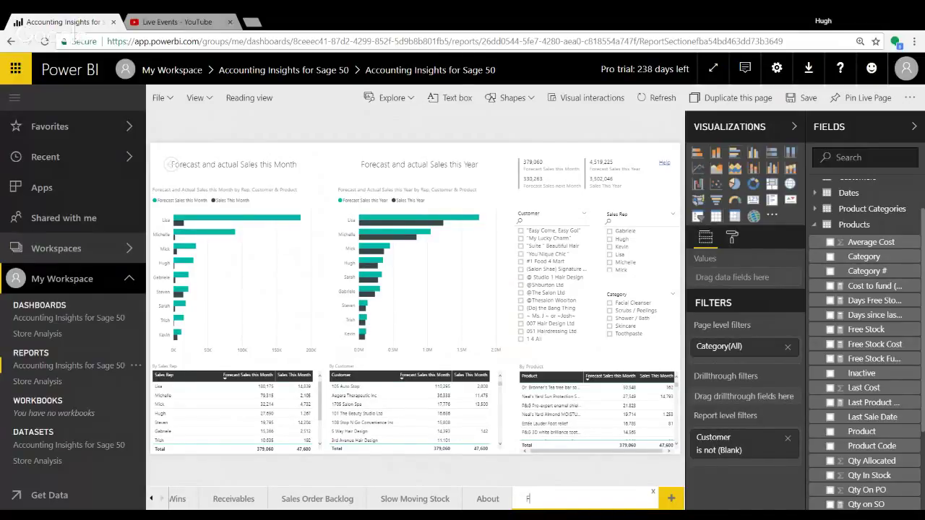
{"action": "type", "text": "orecast sales"}
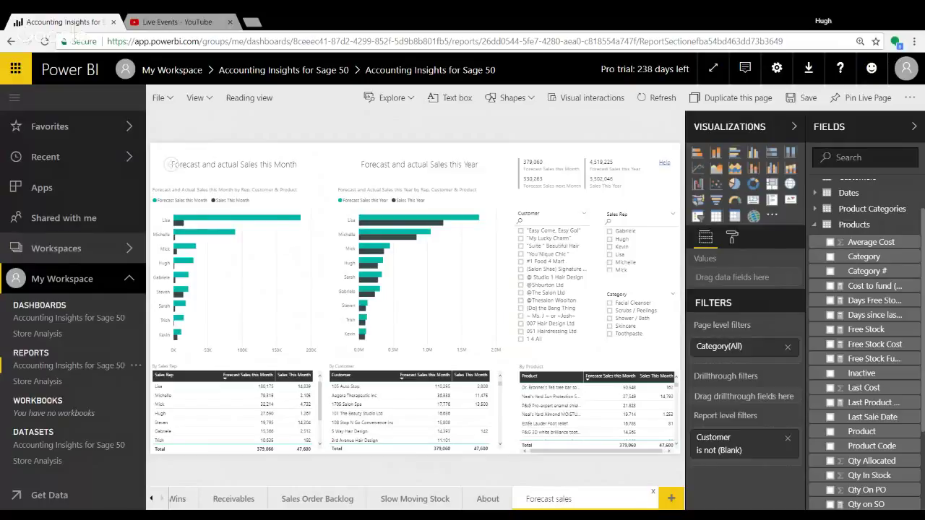
{"action": "type", "text": " by category and depar"}
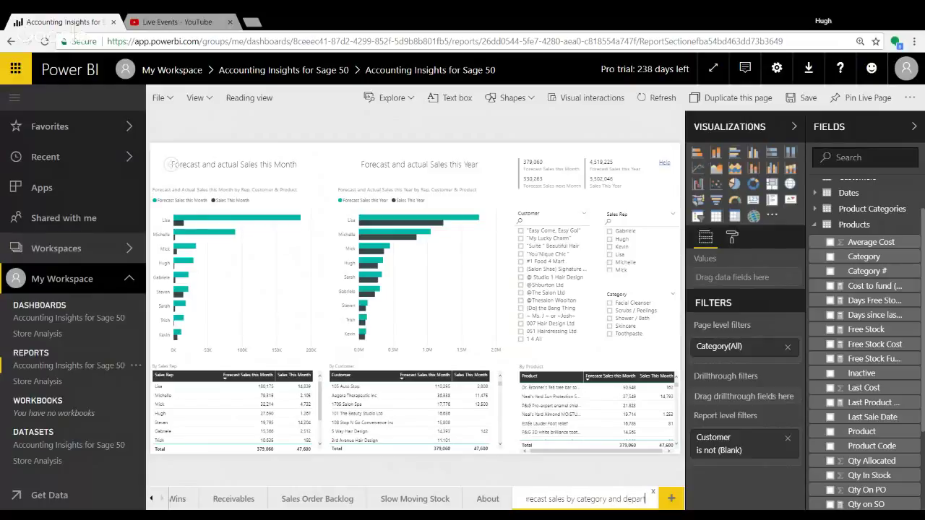
{"action": "type", "text": "tment"}
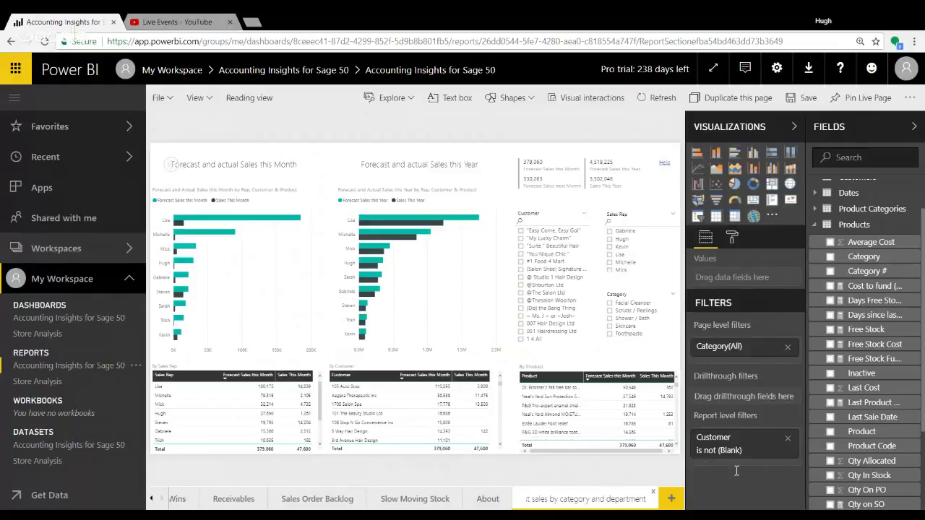
{"action": "key", "text": "Return"}
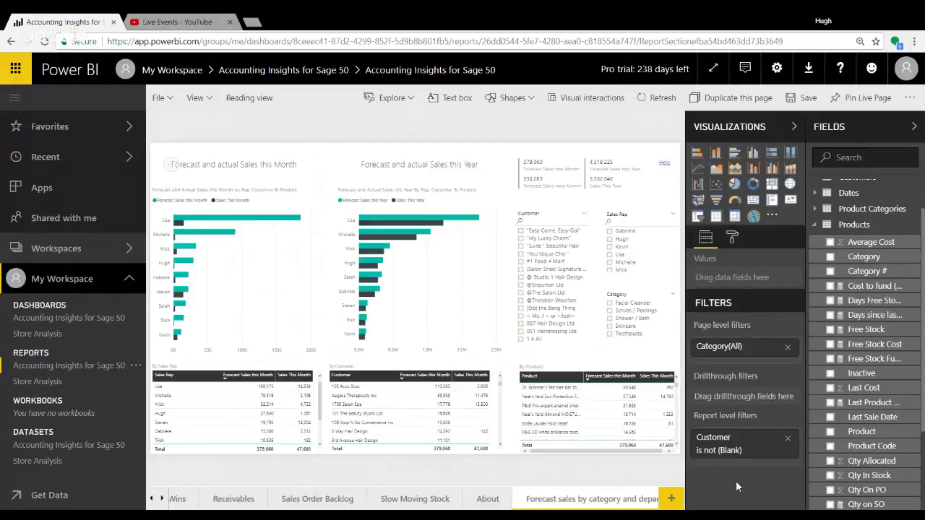
- Delete the forecast and actual sales bar charts for this month and this year, together with their two heading text boxes
{"action": "left_click", "coordinate": [211, 185]}
{"action": "key", "text": "Delete"}
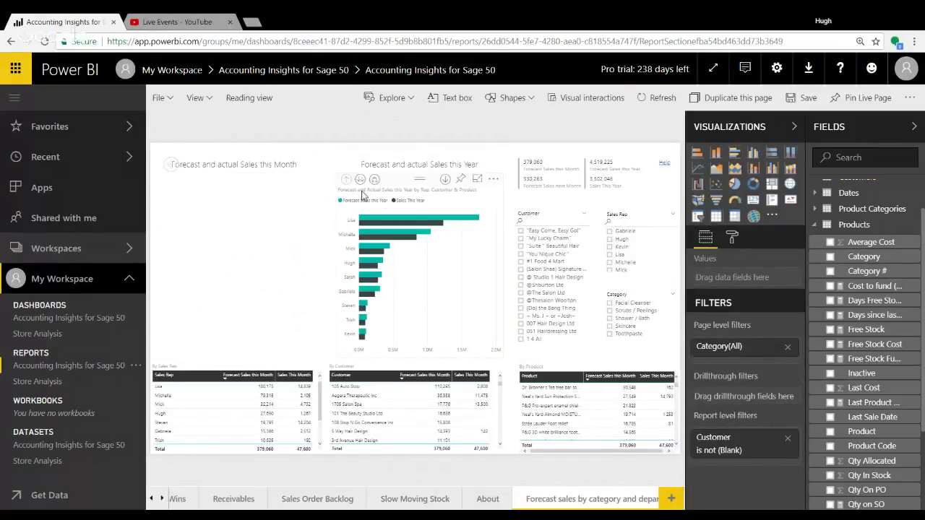
{"action": "left_click", "coordinate": [390, 183]}
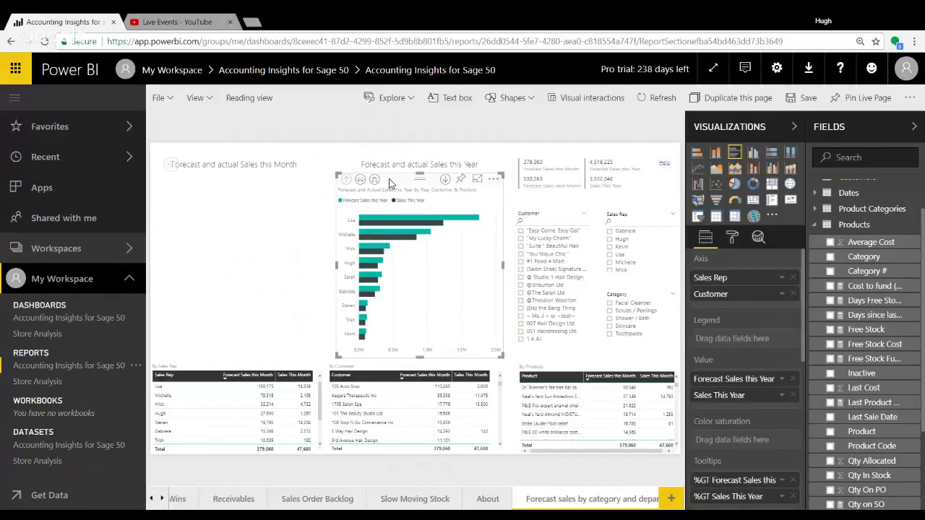
{"action": "key", "text": "Delete"}
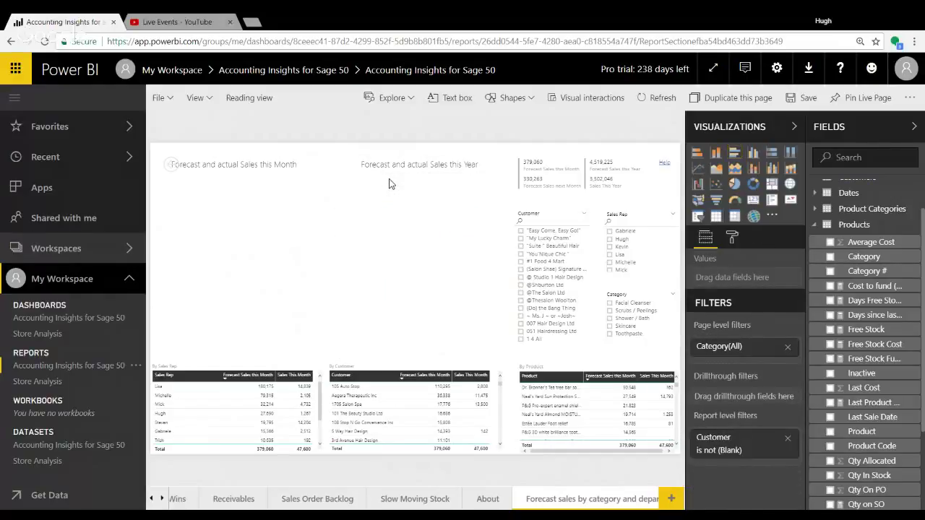
{"action": "left_click", "coordinate": [194, 154]}
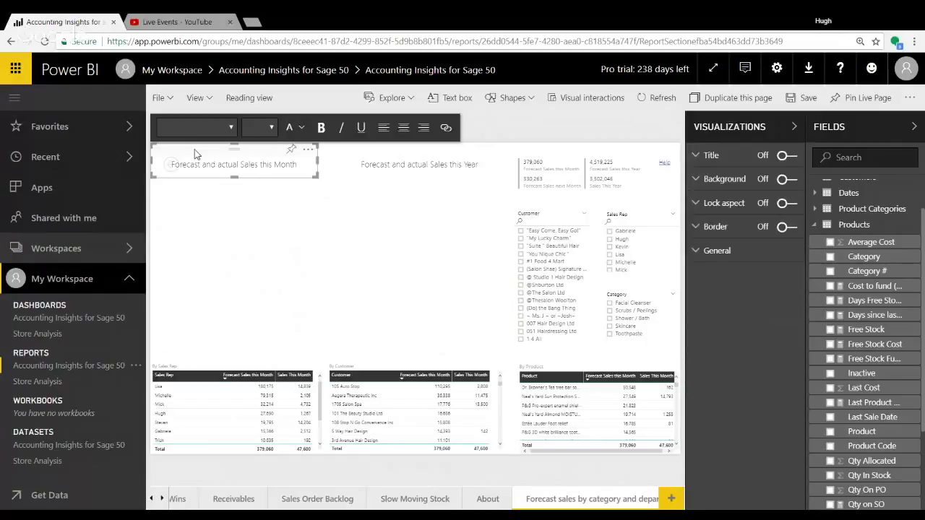
{"action": "key", "text": "Delete"}
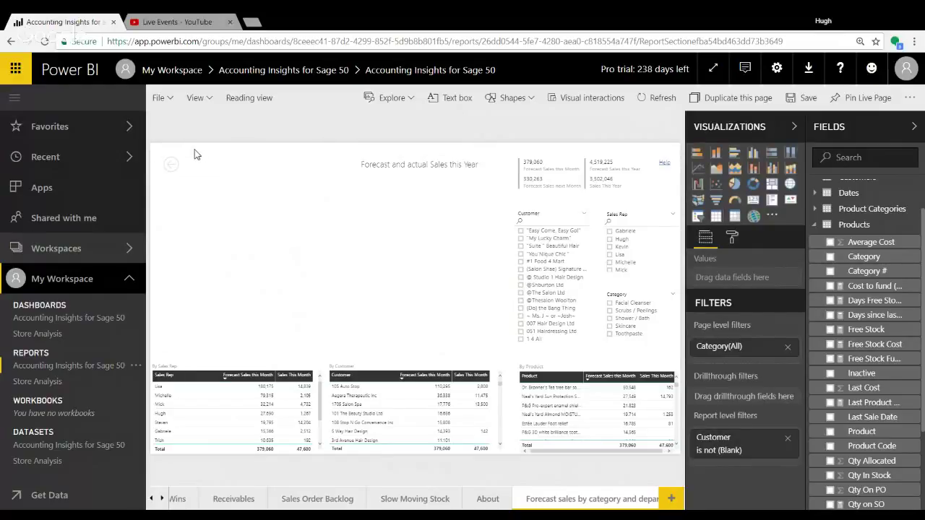
{"action": "left_click", "coordinate": [388, 156]}
{"action": "key", "text": "Delete"}
- Add a pie chart to the empty area with Forecast Sales this Month from the Sales Invoice Details table as its values
{"action": "left_click", "coordinate": [735, 187]}
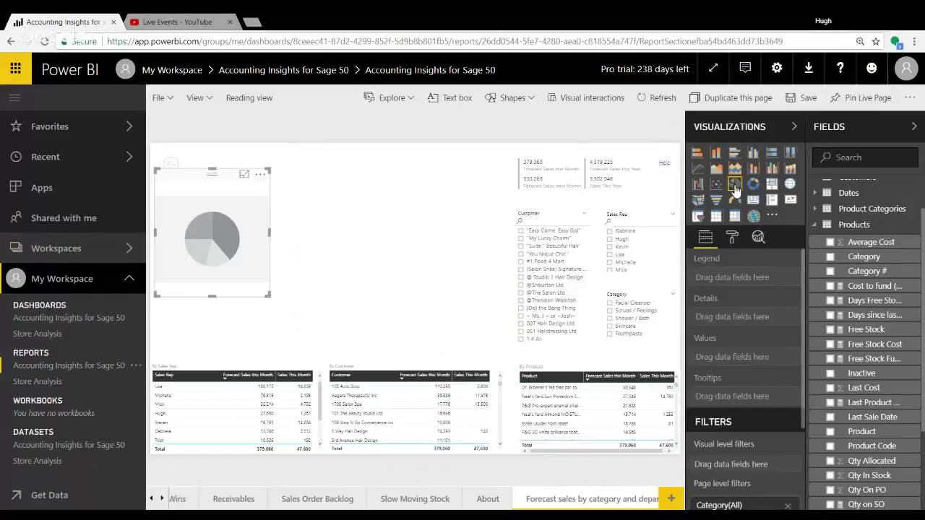
{"action": "left_click", "coordinate": [815, 226]}
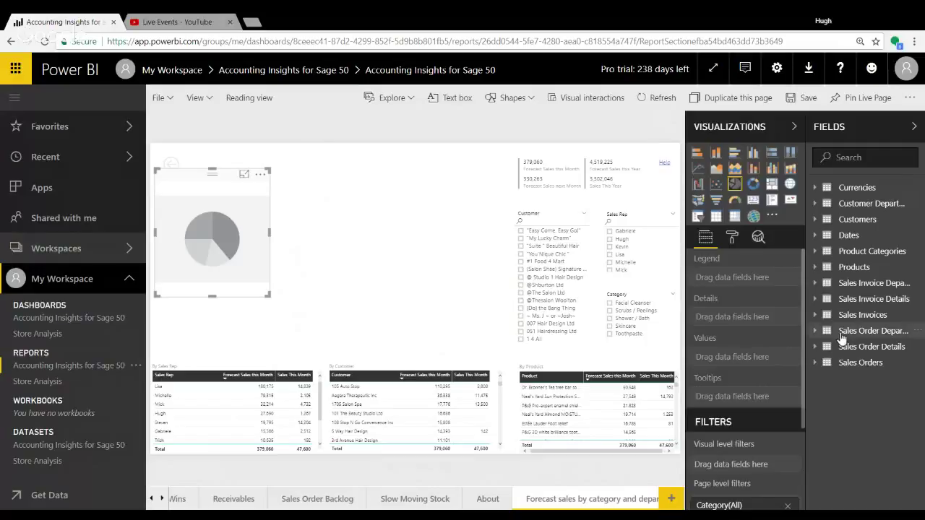
{"action": "left_click", "coordinate": [815, 299]}
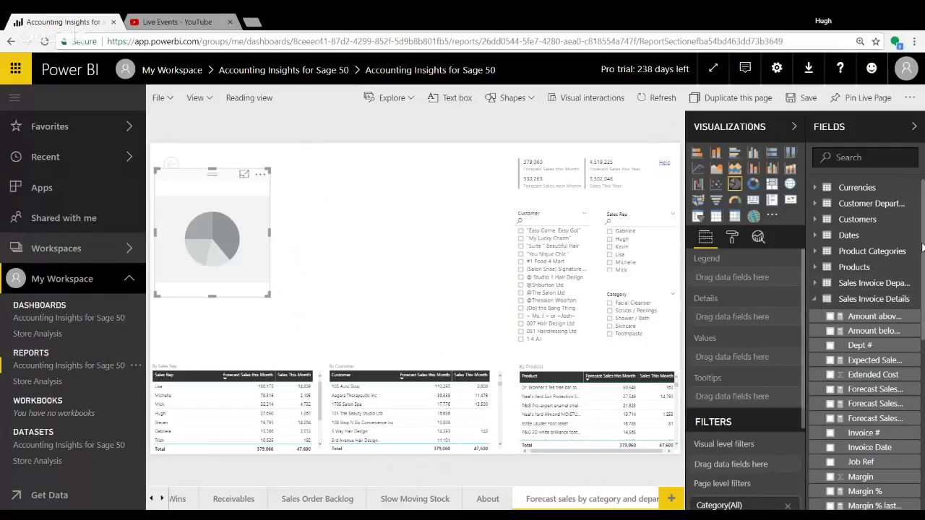
{"action": "scroll", "coordinate": [922, 248], "scroll_direction": "down", "scroll_amount": 2}
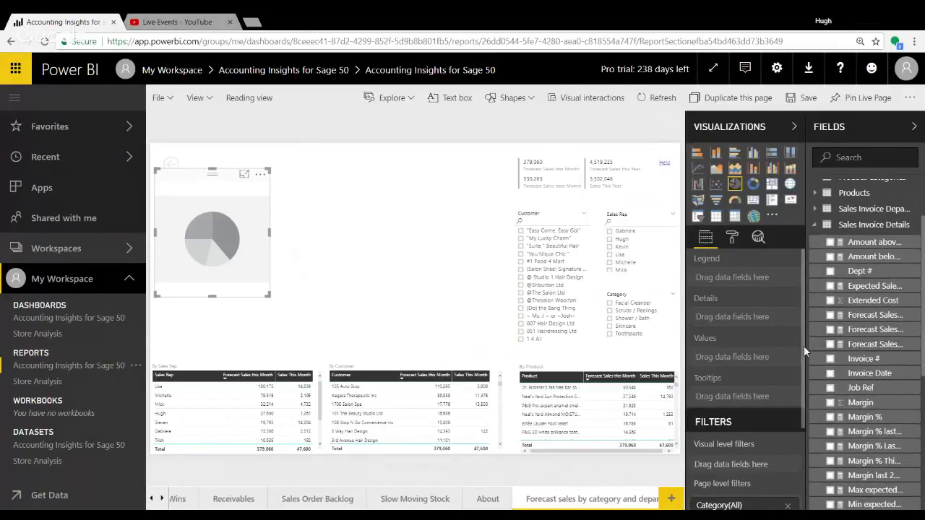
{"action": "left_click_drag", "start_coordinate": [807, 344], "coordinate": [732, 345]}
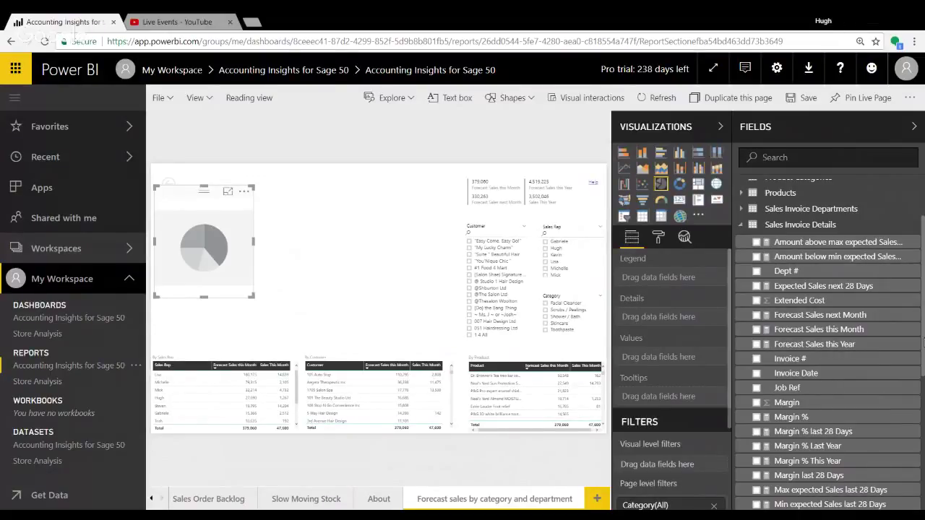
{"action": "left_click", "coordinate": [756, 331]}
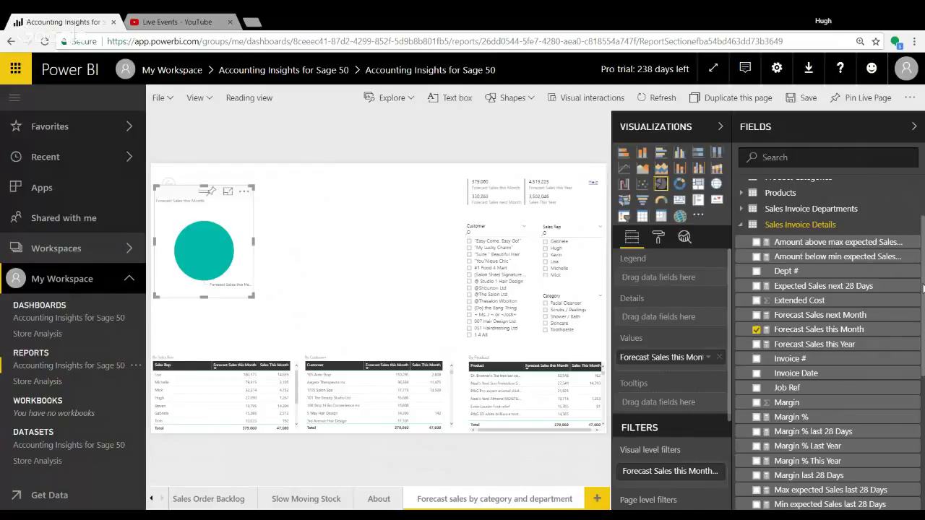
- Split the new pie chart by Category from the Products table
{"action": "scroll", "coordinate": [922, 279], "scroll_direction": "up", "scroll_amount": 1}
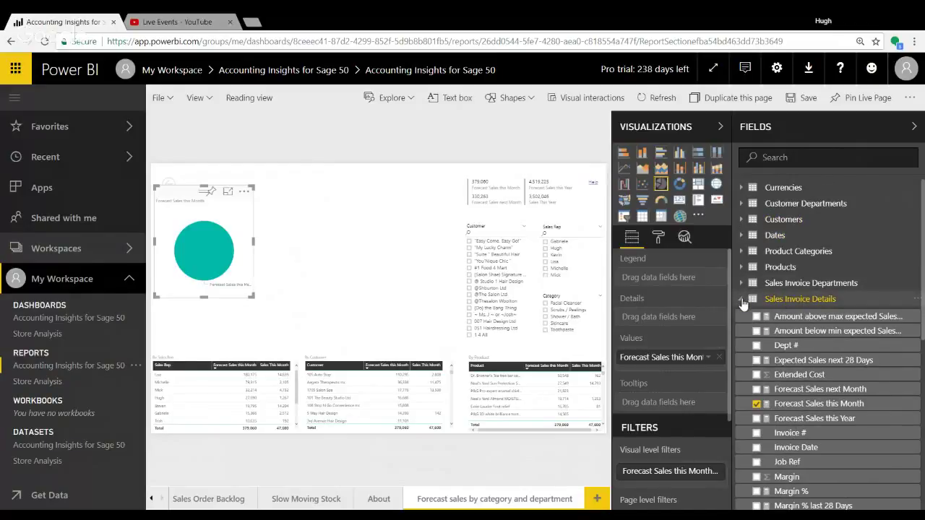
{"action": "left_click", "coordinate": [742, 298]}
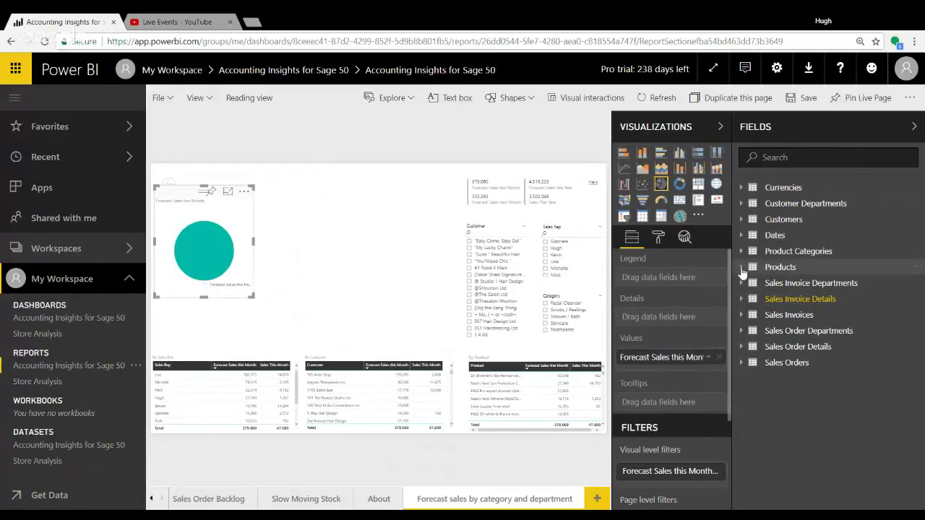
{"action": "left_click", "coordinate": [741, 269]}
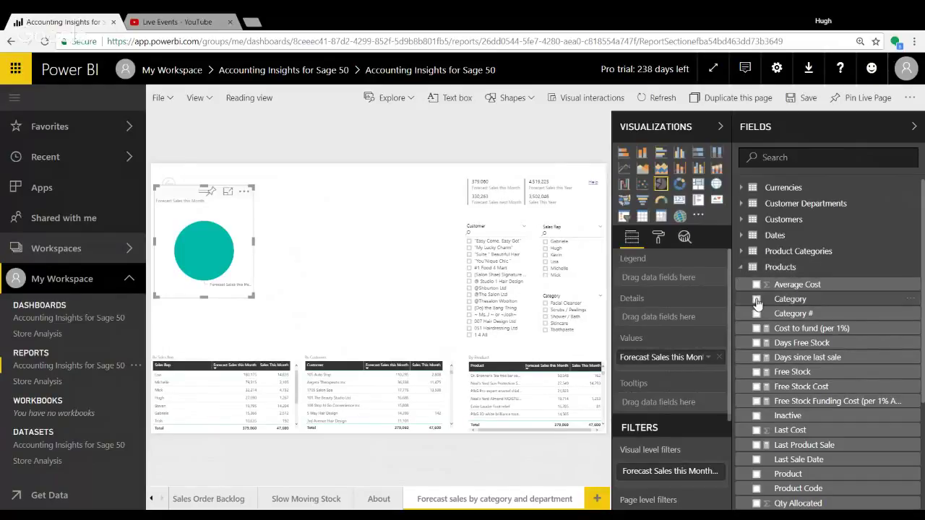
{"action": "left_click", "coordinate": [756, 300]}
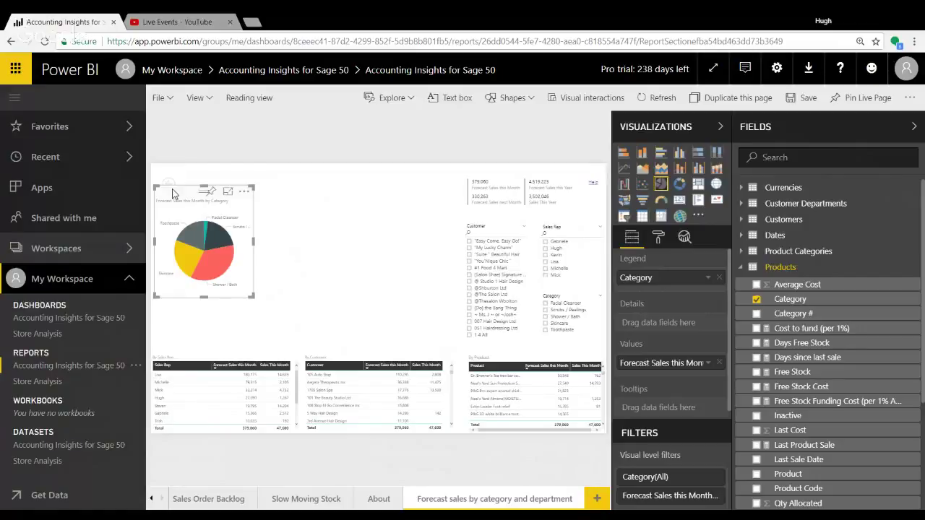
- Place a copy of the pie chart beside the original and replace its Category legend with Department from the Customer Departments table
{"action": "left_click_drag", "start_coordinate": [172, 192], "coordinate": [314, 194]}
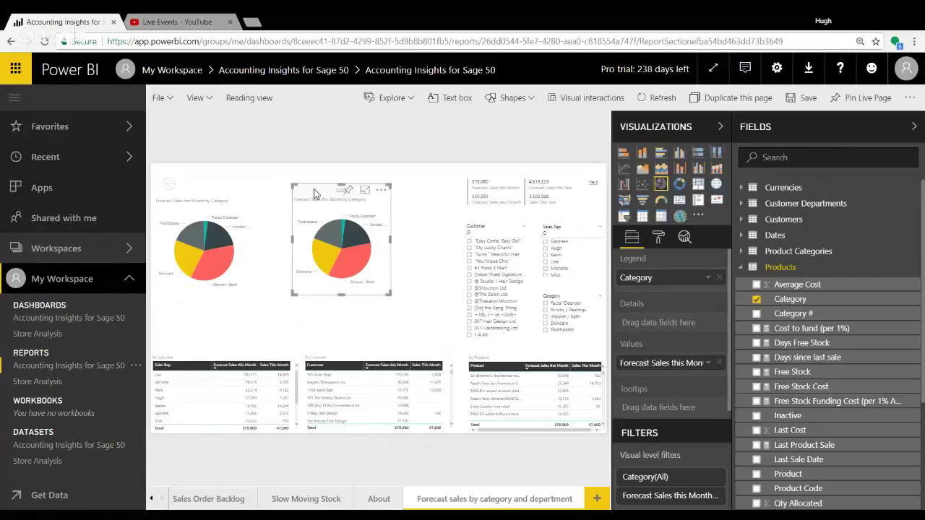
{"action": "left_click", "coordinate": [742, 268]}
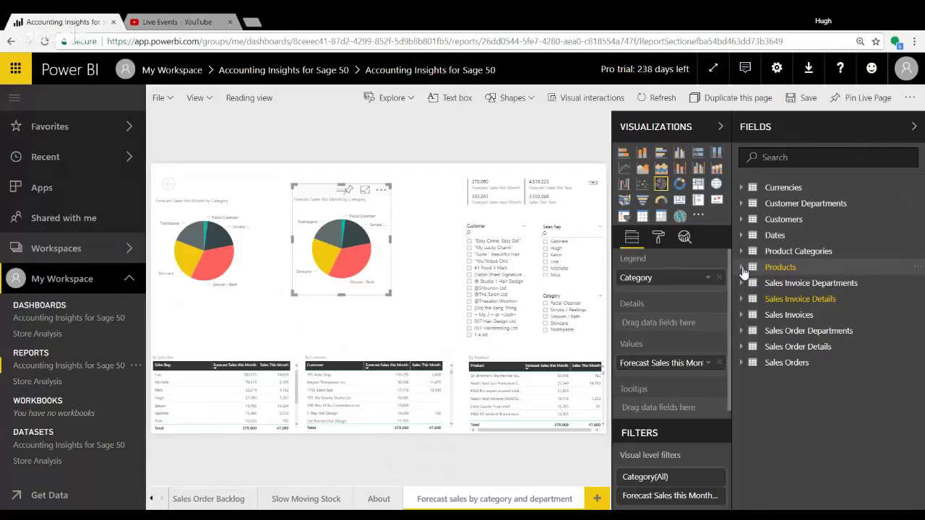
{"action": "left_click", "coordinate": [742, 206]}
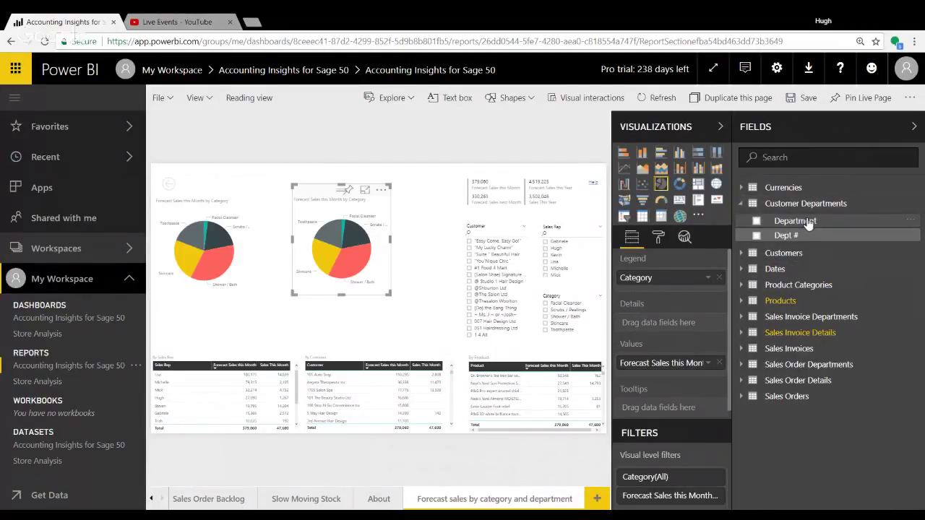
{"action": "left_click_drag", "start_coordinate": [804, 222], "coordinate": [653, 282]}
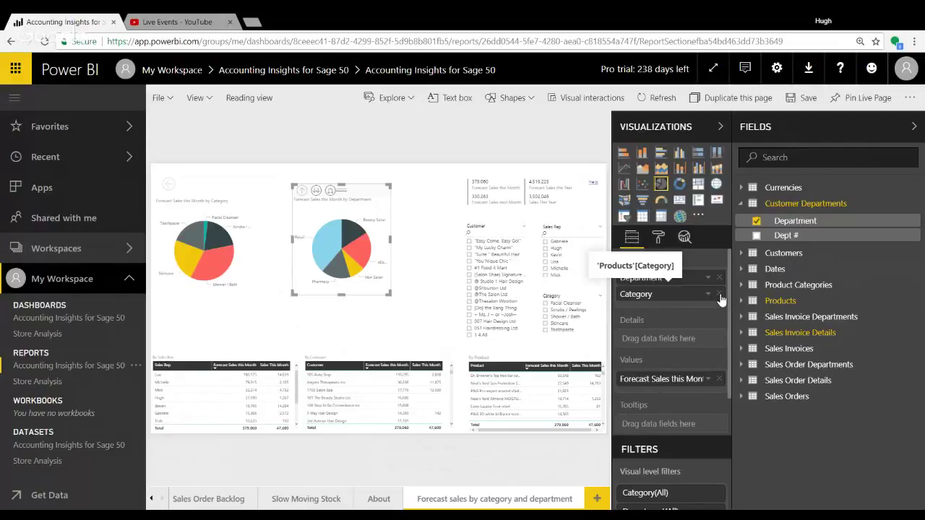
{"action": "left_click", "coordinate": [719, 295]}
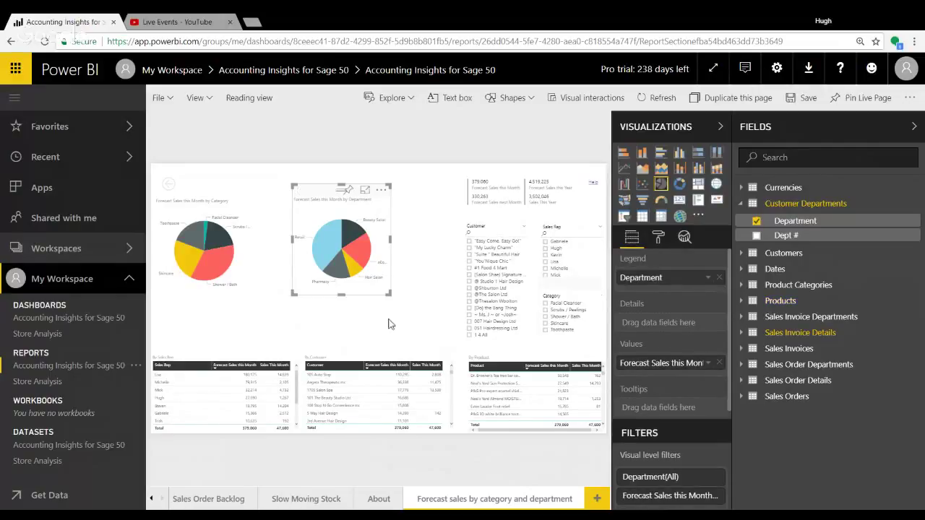
- Enlarge the department pie chart and the category pie chart to fill more of the empty area above the tables
{"action": "left_click_drag", "start_coordinate": [390, 294], "coordinate": [441, 323]}
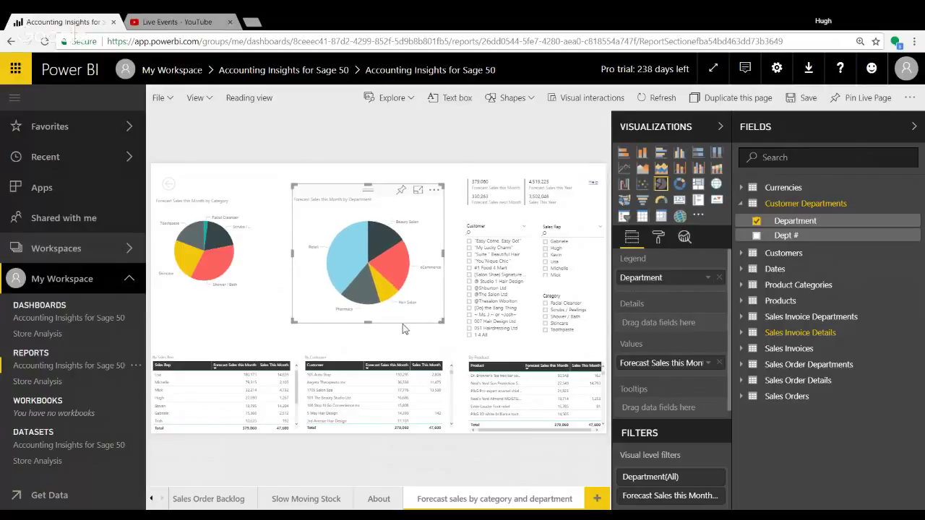
{"action": "left_click_drag", "start_coordinate": [369, 320], "coordinate": [373, 338]}
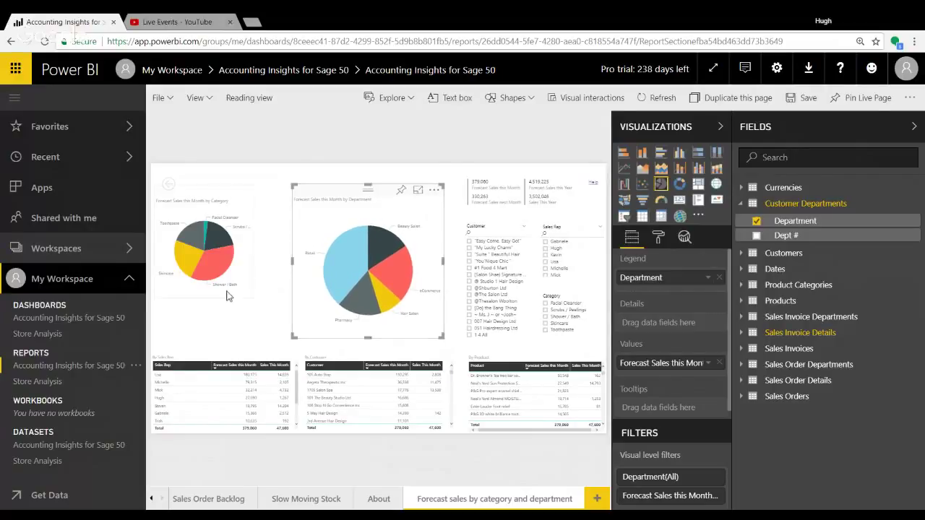
{"action": "left_click", "coordinate": [185, 190]}
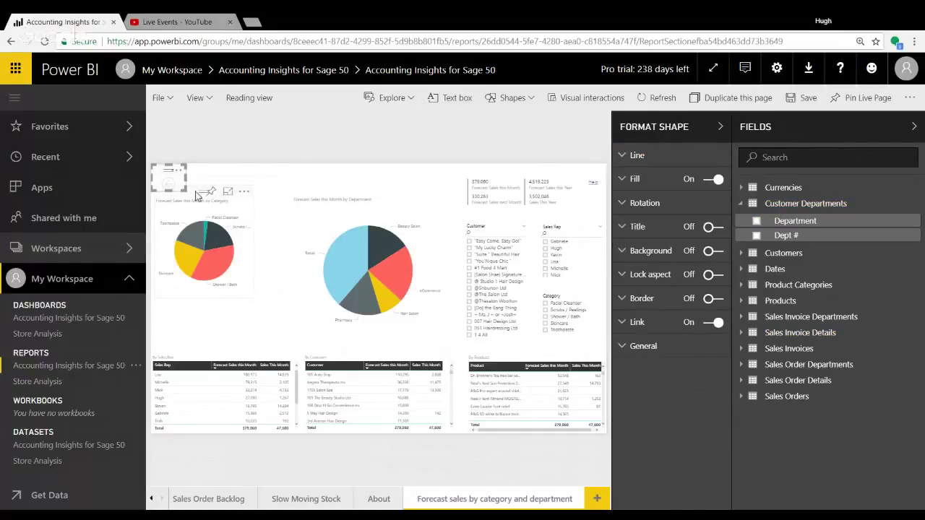
{"action": "left_click", "coordinate": [196, 196]}
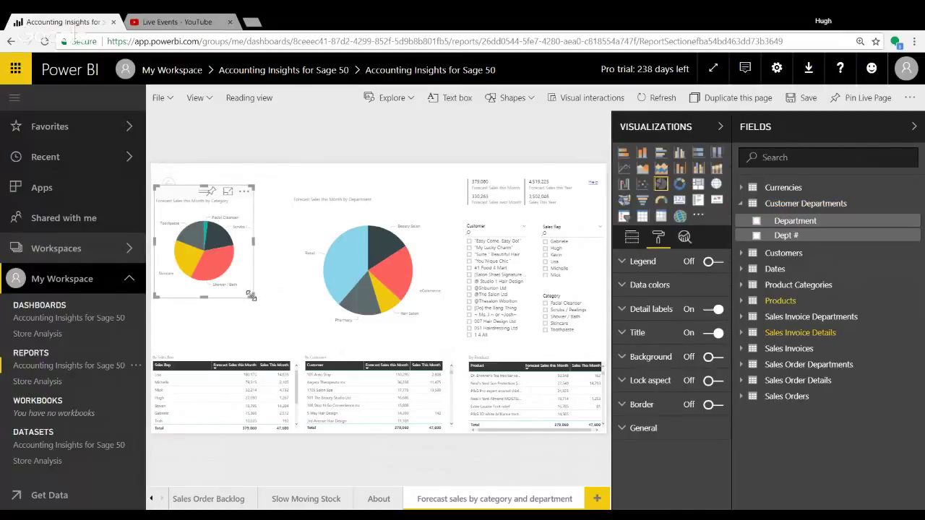
{"action": "left_click_drag", "start_coordinate": [253, 297], "coordinate": [285, 320]}
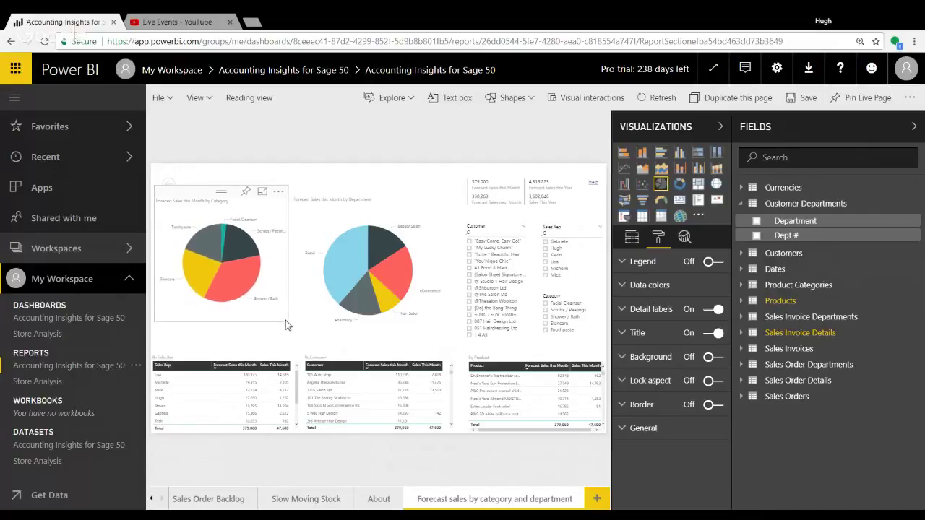
- Move the category pie chart to the page's left edge and stretch its upper edge to line up with the department pie chart
{"action": "left_click_drag", "start_coordinate": [183, 196], "coordinate": [182, 203]}
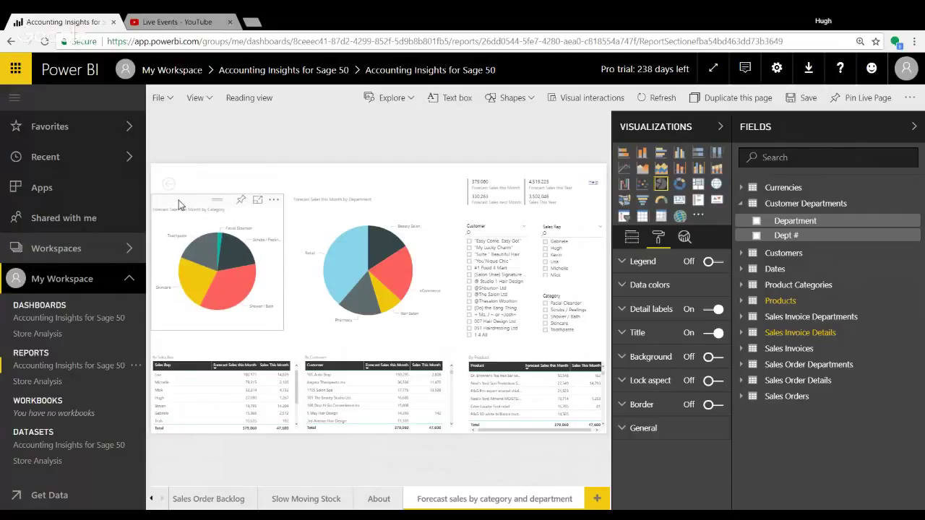
{"action": "left_click", "coordinate": [181, 205]}
{"action": "left_click", "coordinate": [259, 182]}
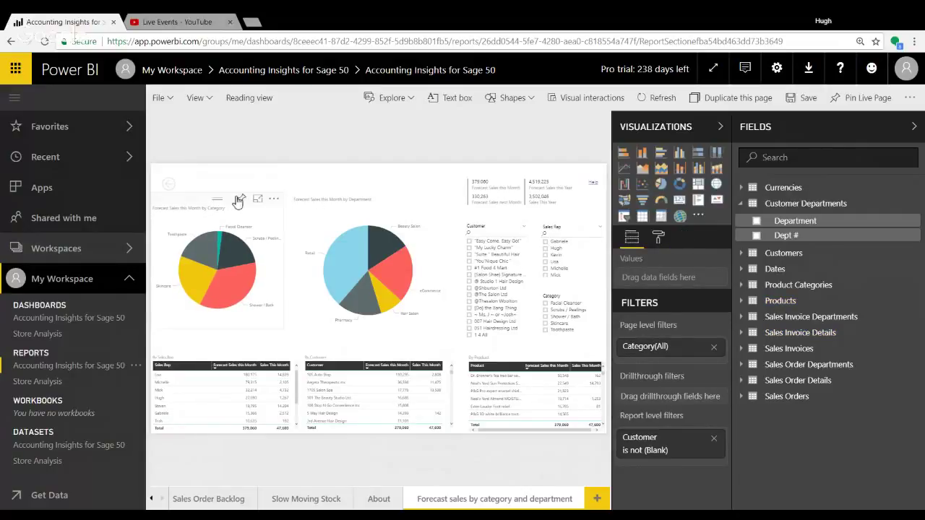
{"action": "left_click", "coordinate": [203, 202]}
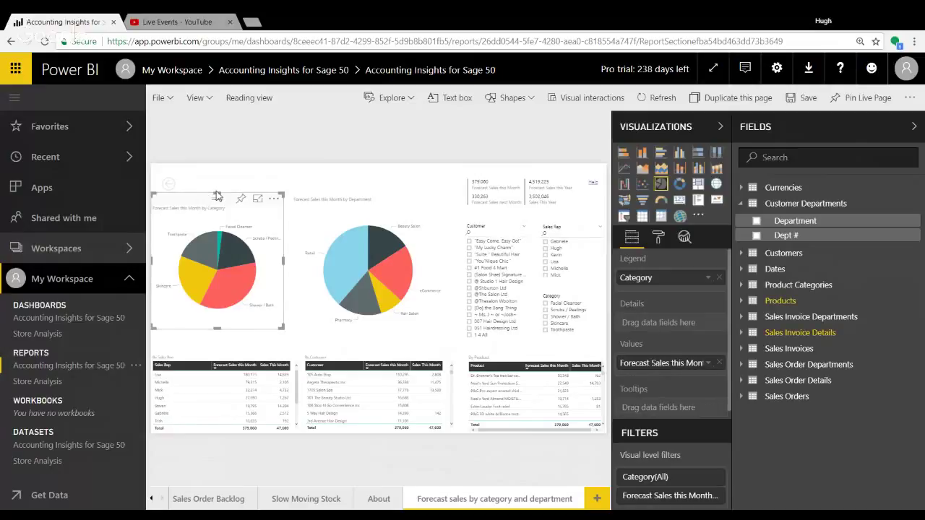
{"action": "left_click_drag", "start_coordinate": [217, 195], "coordinate": [218, 190]}
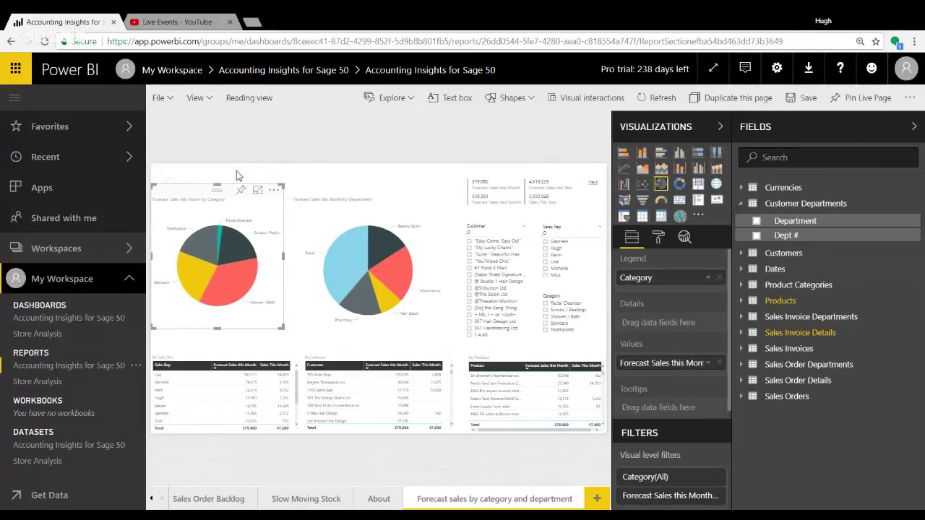
{"action": "left_click", "coordinate": [236, 170]}
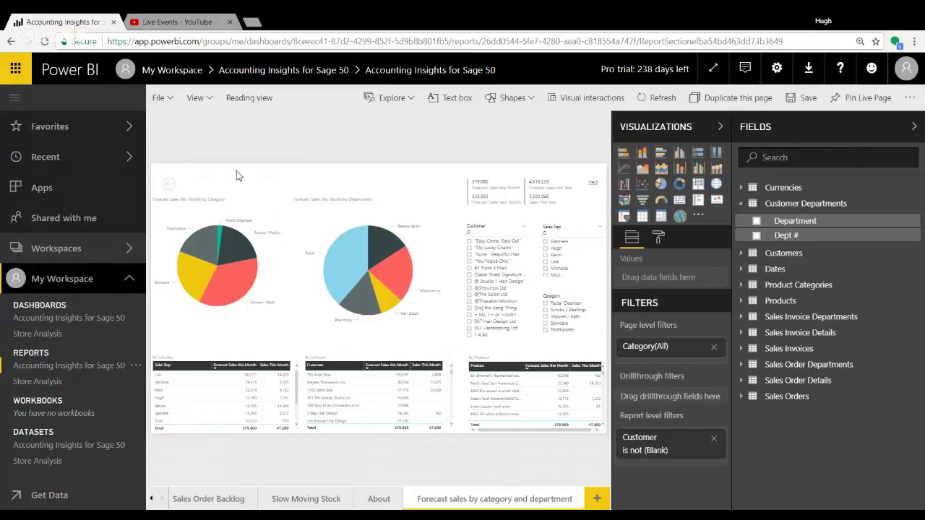
- Cross-filter the page by the Shower / Bath category slice, clear it, and do the same with the eCommerce department slice
{"action": "left_click", "coordinate": [229, 284]}
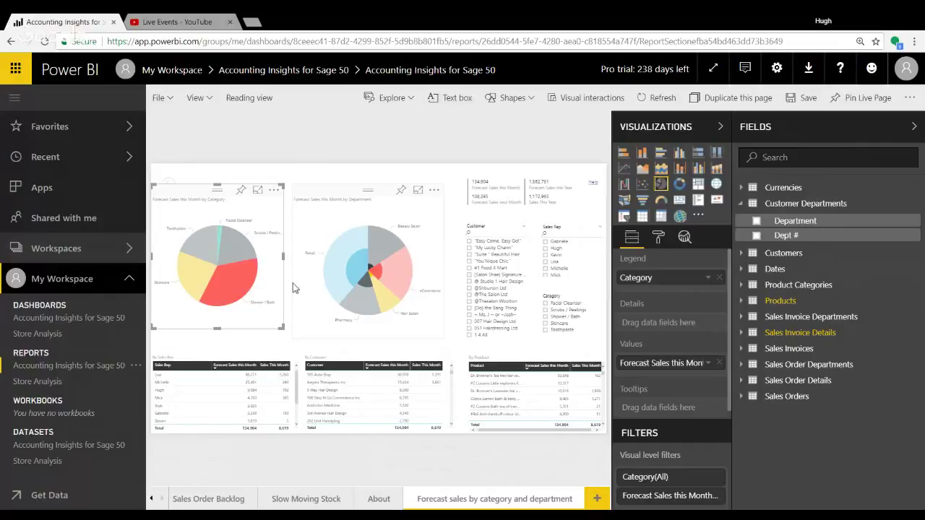
{"action": "left_click", "coordinate": [219, 286]}
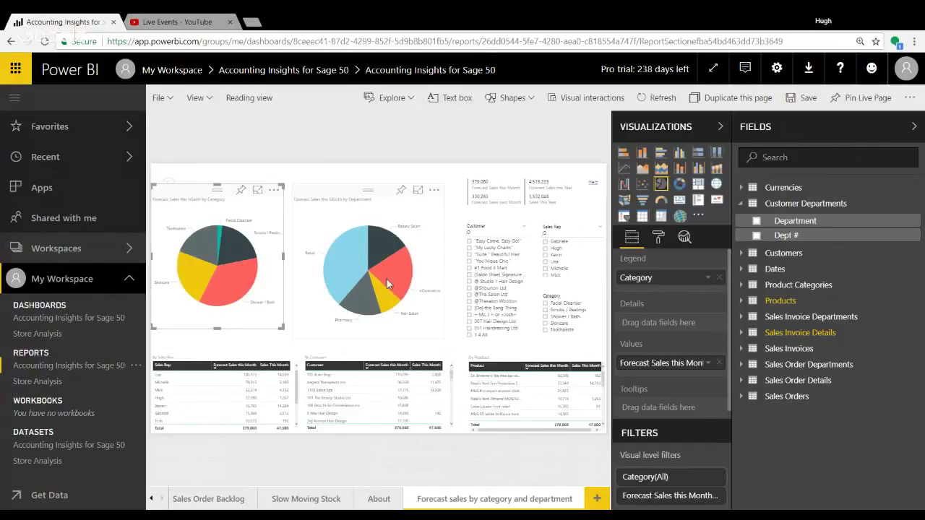
{"action": "mouse_move", "coordinate": [392, 281]}
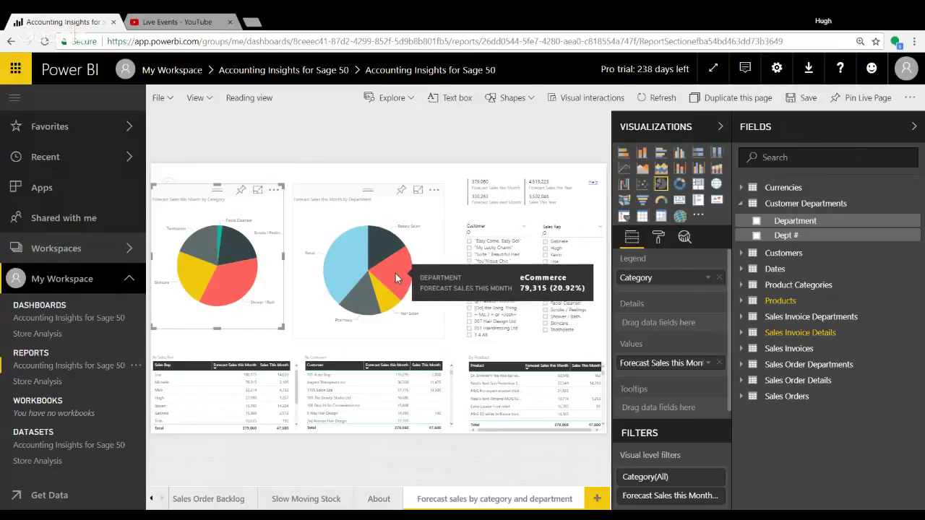
{"action": "left_click", "coordinate": [398, 271]}
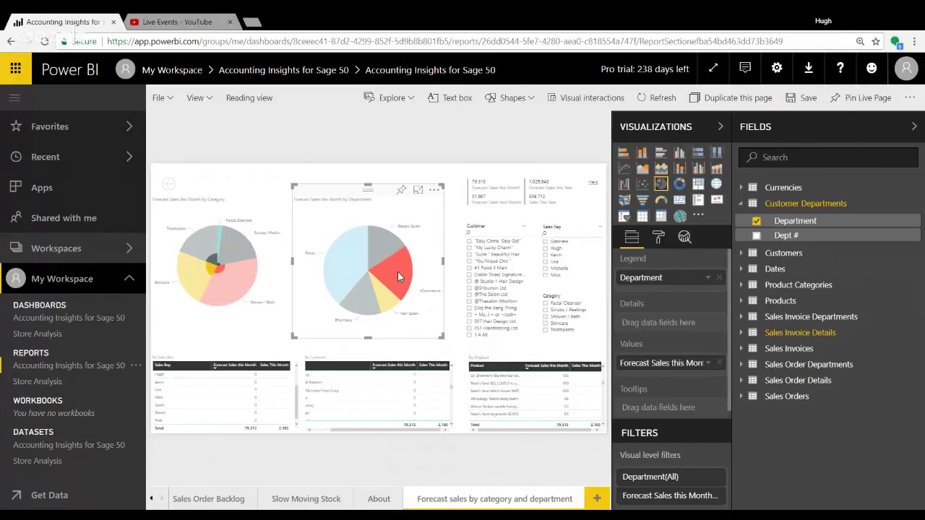
{"action": "left_click", "coordinate": [398, 271]}
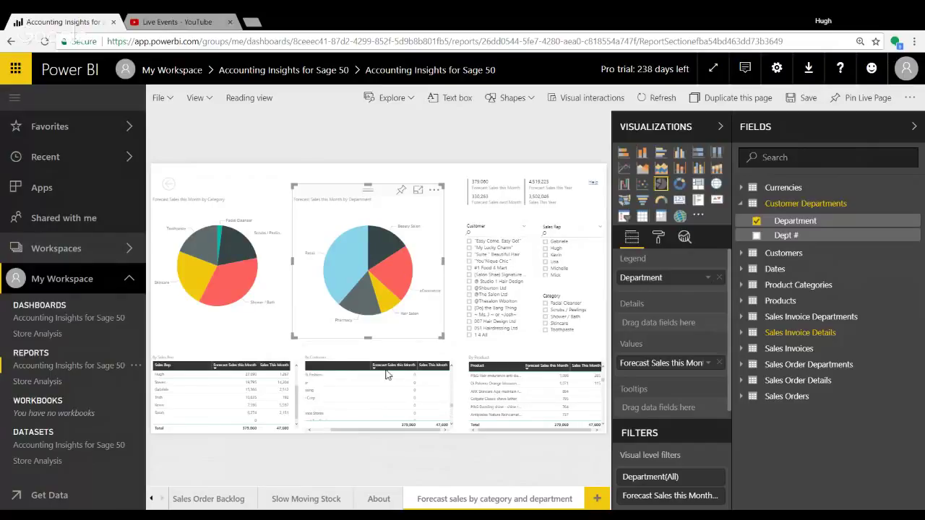
- Sort the By Customer table by Forecast Sales this Month in descending order
{"action": "left_click", "coordinate": [395, 370]}
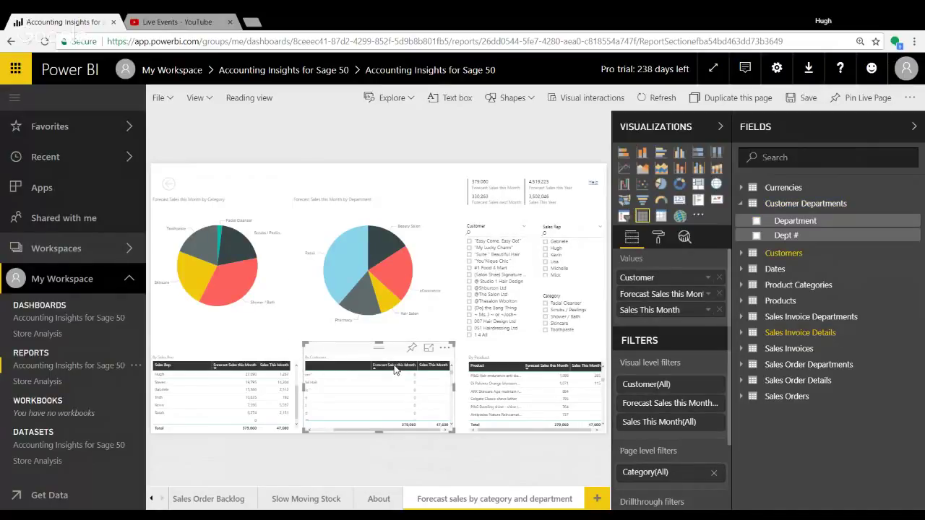
{"action": "left_click", "coordinate": [457, 323]}
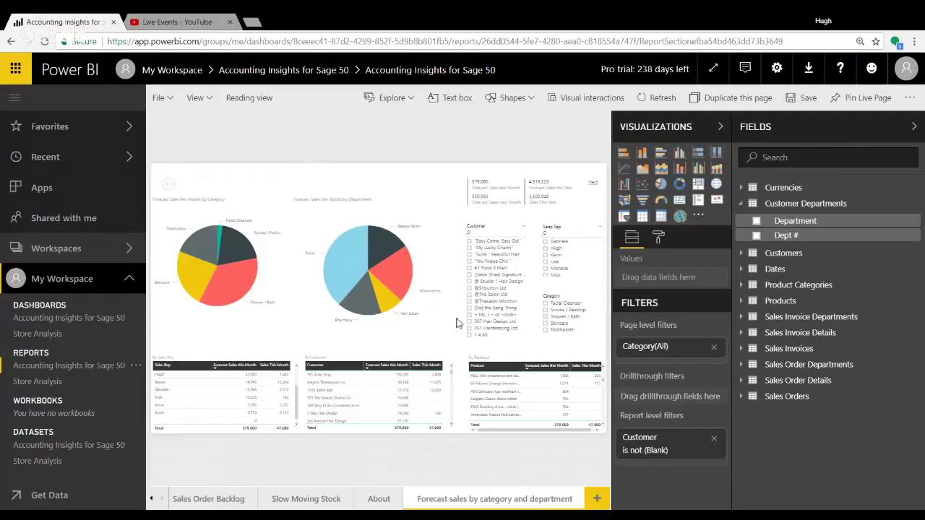
- Replace the Customer slicer's field with Department from the Customer Departments table and move the slicer slightly lower
{"action": "left_click", "coordinate": [479, 220]}
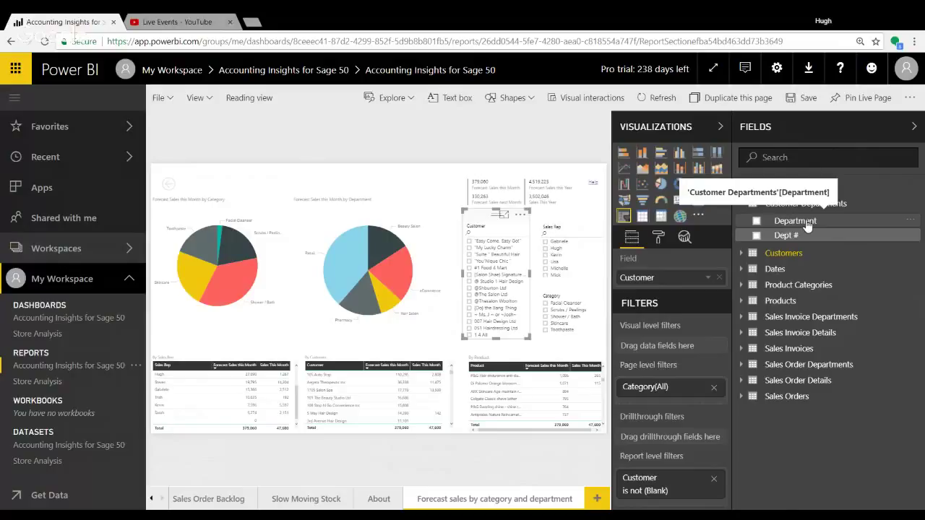
{"action": "left_click_drag", "start_coordinate": [807, 226], "coordinate": [676, 280]}
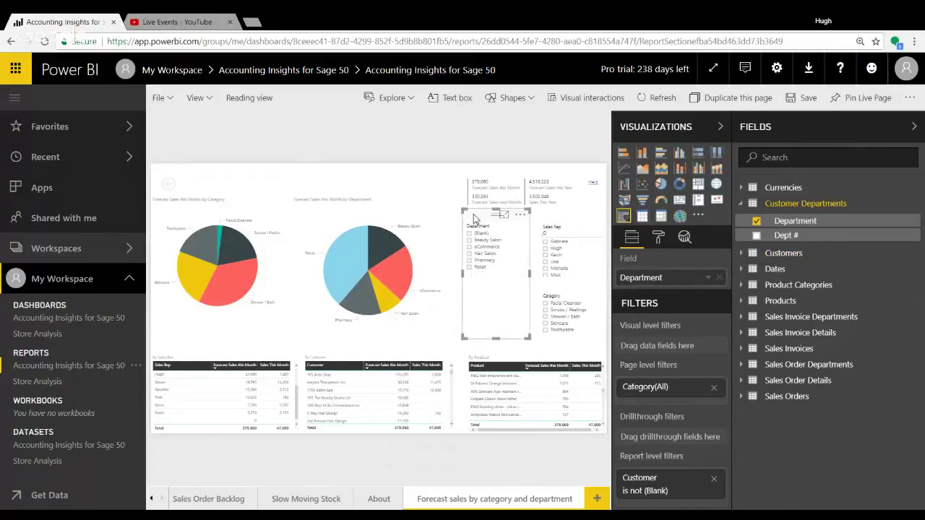
{"action": "left_click_drag", "start_coordinate": [493, 210], "coordinate": [497, 242]}
{"action": "left_click", "coordinate": [459, 230]}
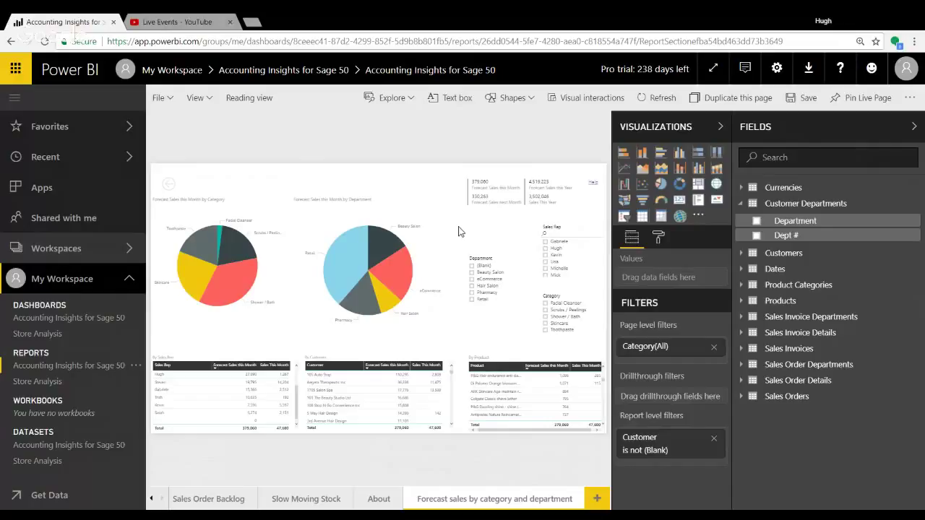
- Filter the page to the Skincare category and the Pharmacy department with the slicers
{"action": "left_click", "coordinate": [546, 323]}
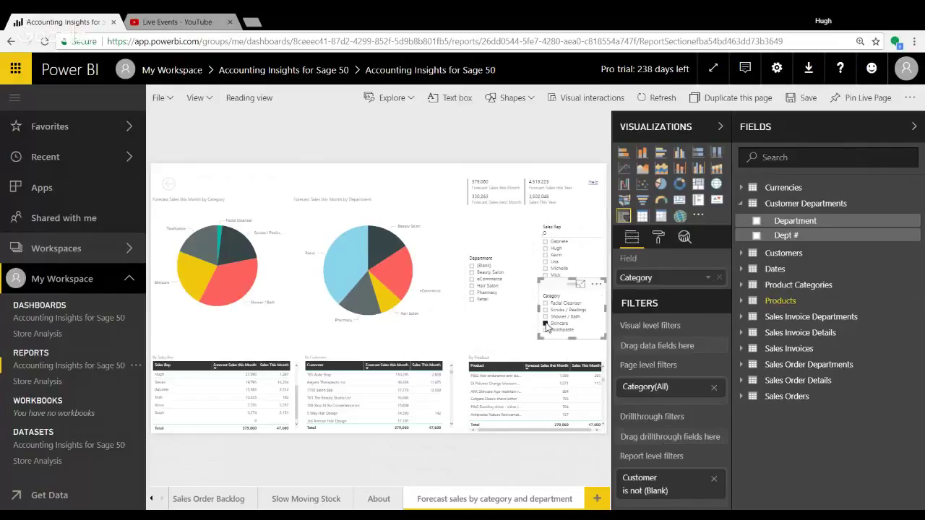
{"action": "left_click", "coordinate": [472, 292]}
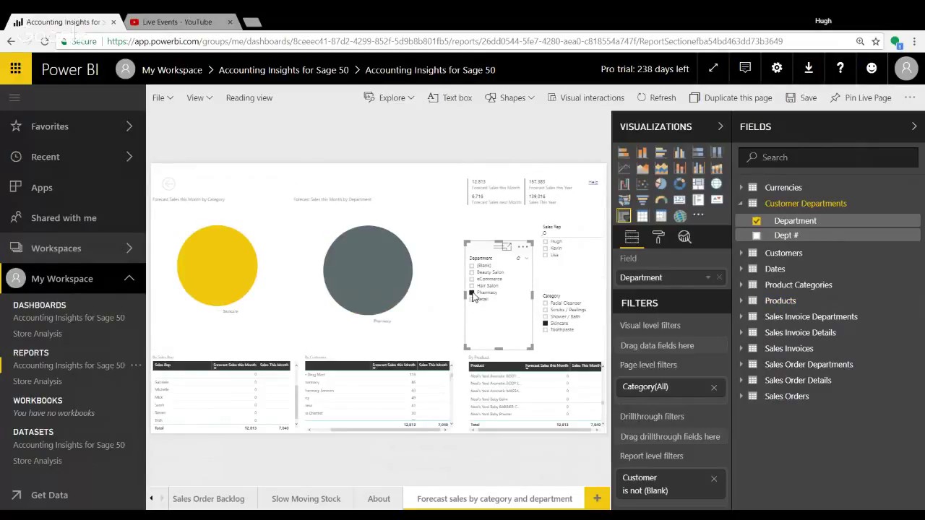
- Sort the By Product and By Sales Rep tables by Forecast Sales this Month in descending order
{"action": "left_click", "coordinate": [547, 370]}
{"action": "left_click", "coordinate": [547, 370]}
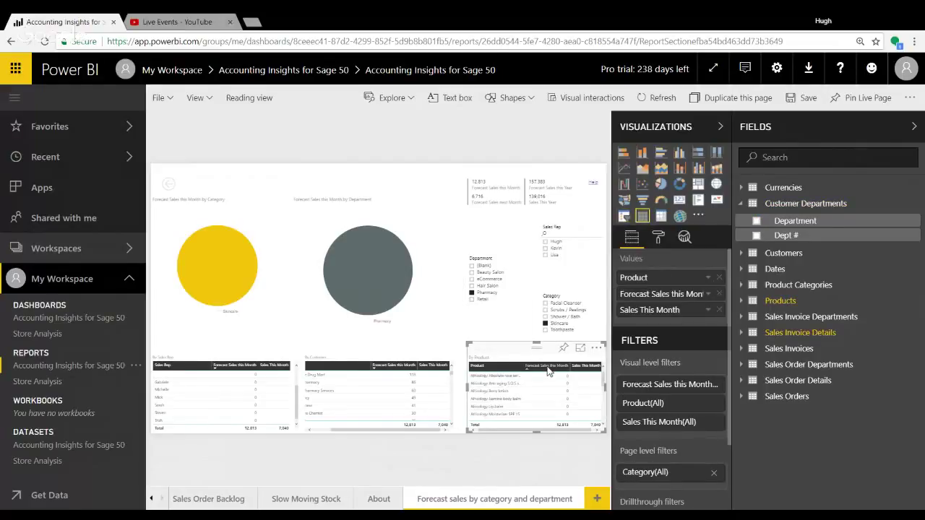
{"action": "left_click", "coordinate": [547, 371]}
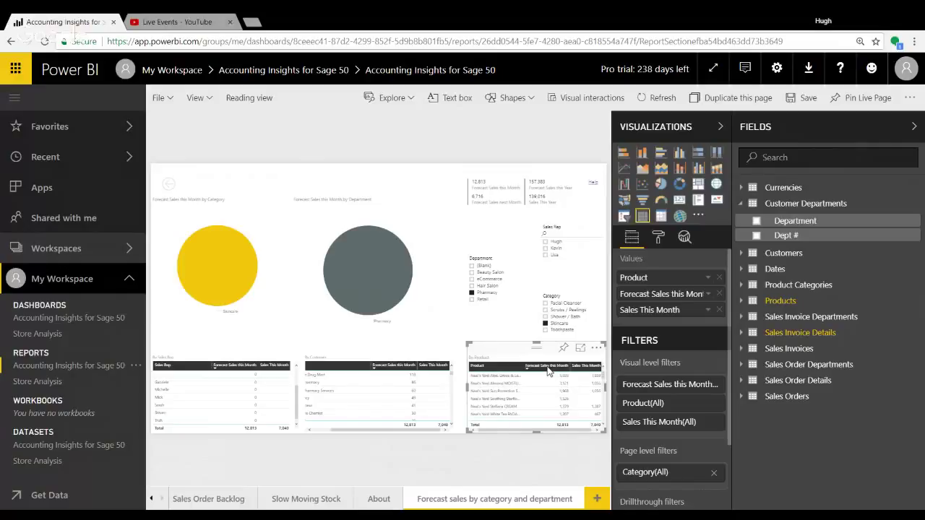
{"action": "left_click", "coordinate": [459, 327]}
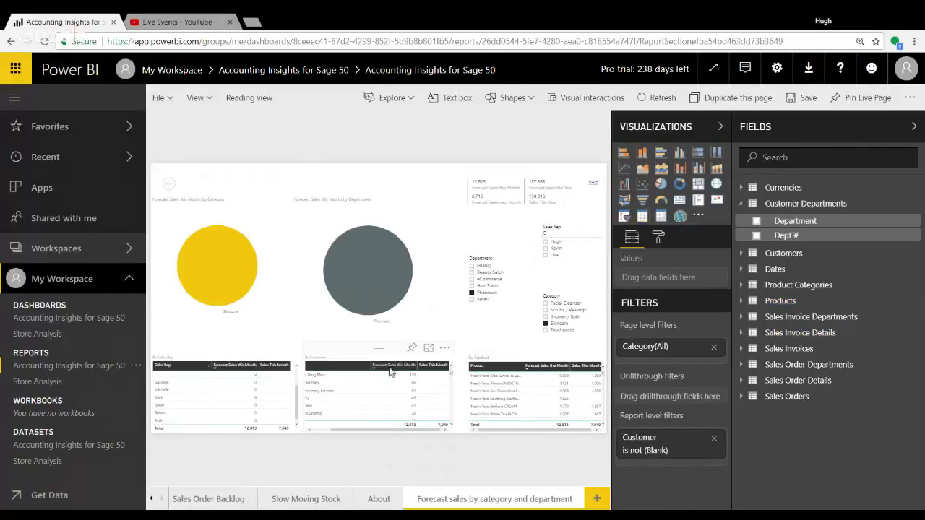
{"action": "left_click", "coordinate": [230, 368]}
{"action": "left_click", "coordinate": [230, 369]}
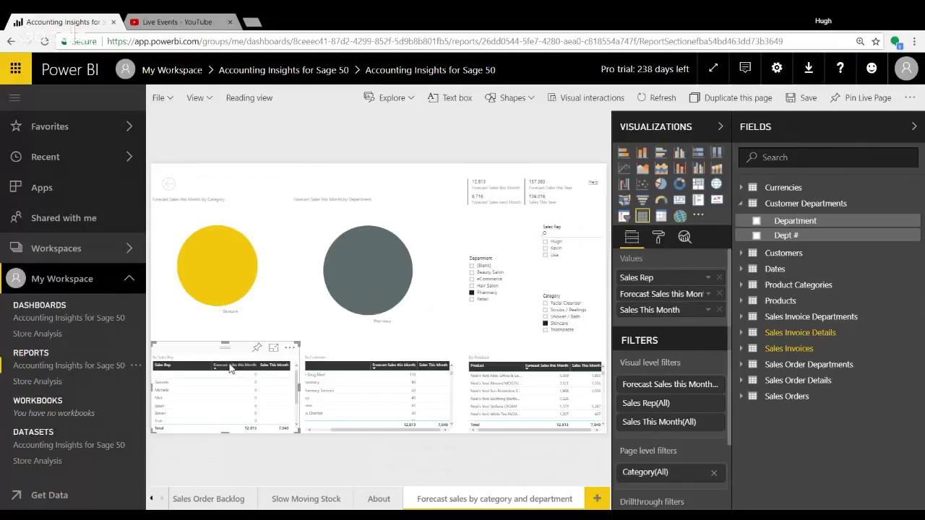
{"action": "left_click", "coordinate": [230, 369]}
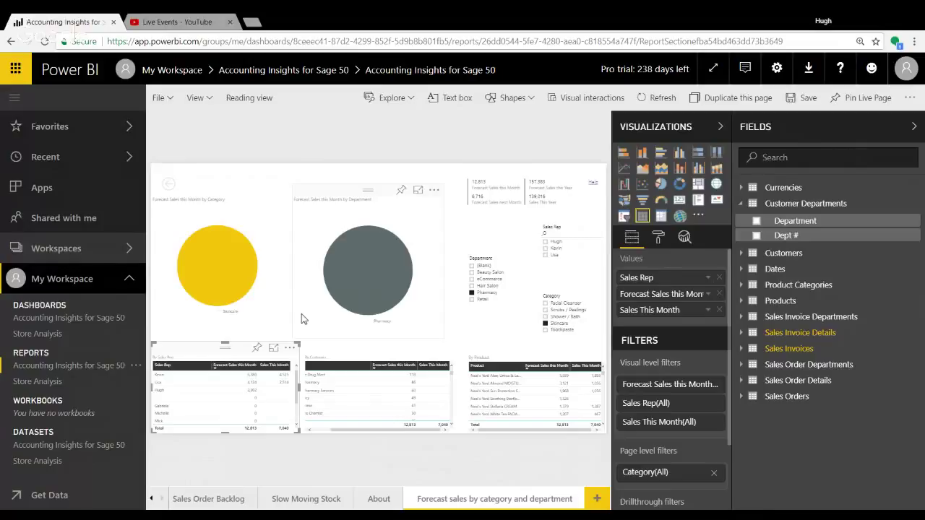
- Clear the Pharmacy and Skincare selections in the Department and Category slicers
{"action": "left_click", "coordinate": [472, 294]}
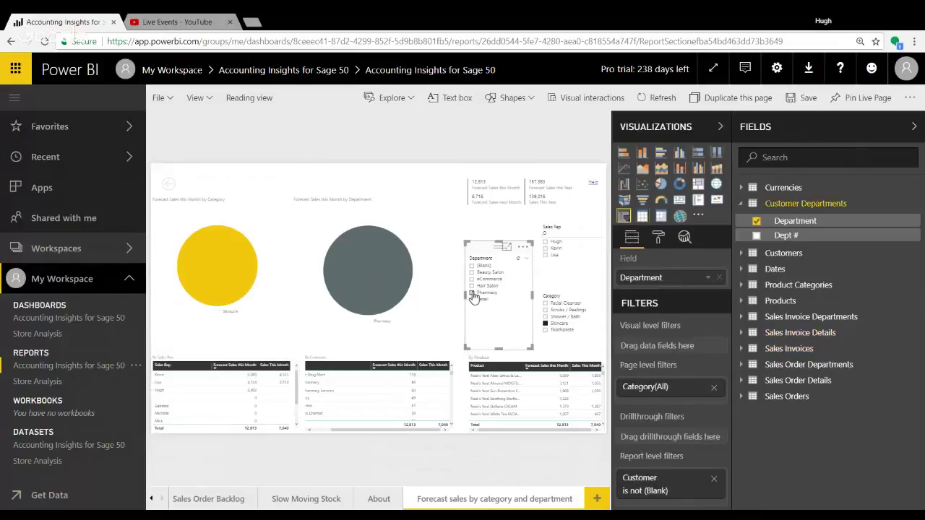
{"action": "left_click", "coordinate": [546, 323]}
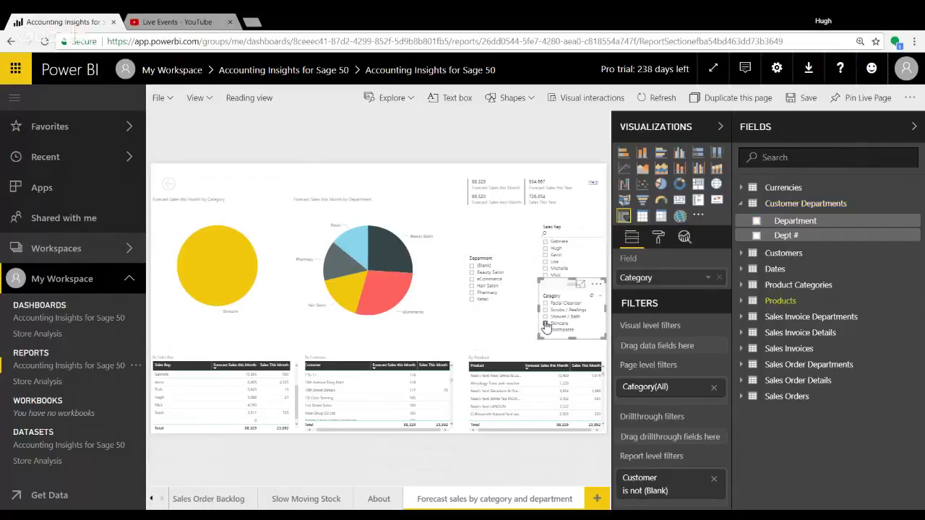
{"action": "left_click", "coordinate": [463, 340]}
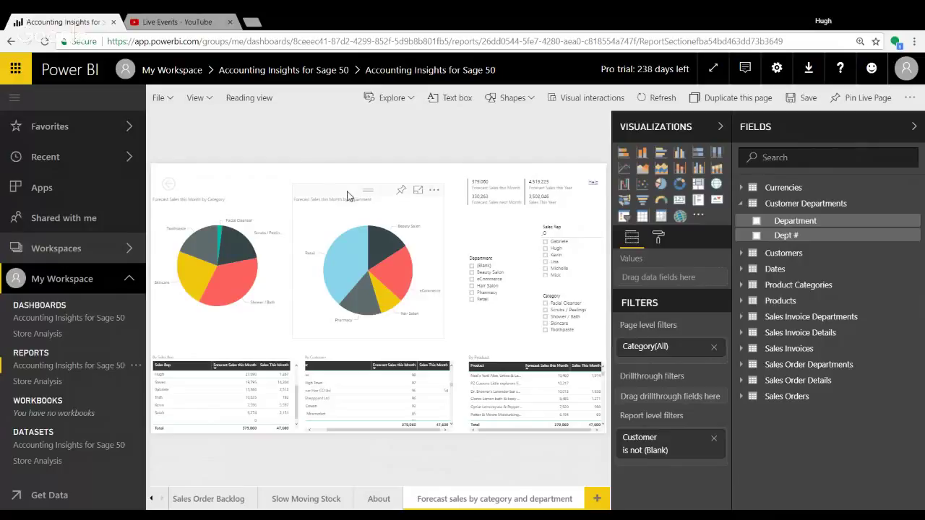
- Pin the department pie chart to the existing Accounting Insights for Sage 50 dashboard
{"action": "left_click", "coordinate": [403, 193]}
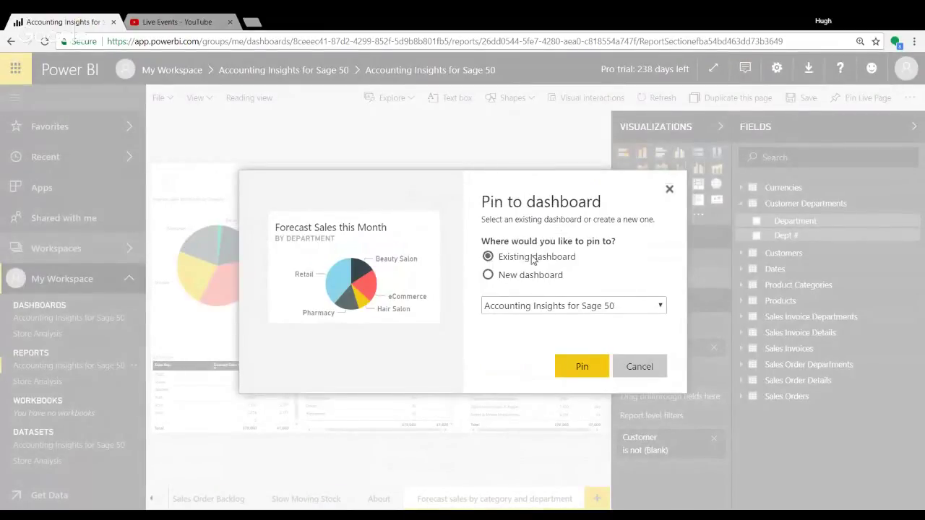
{"action": "left_click", "coordinate": [582, 367]}
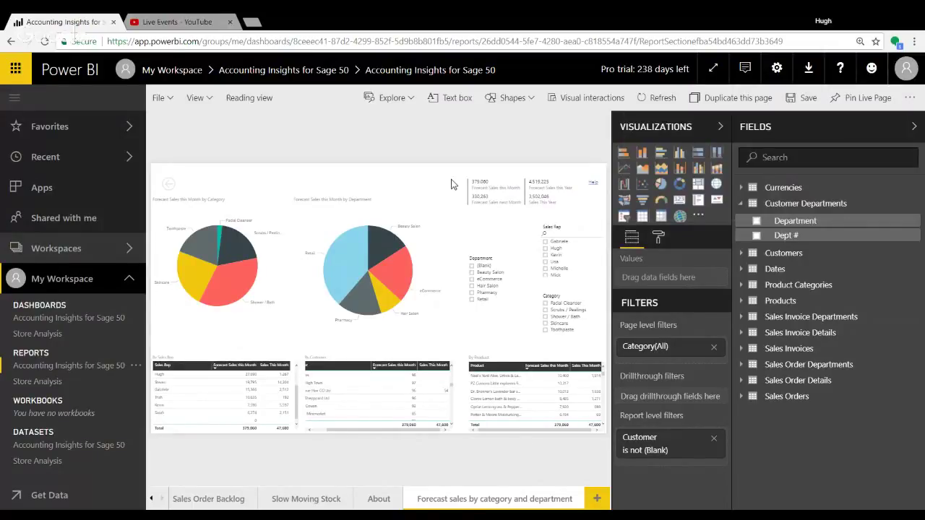
- Open the Accounting Insights for Sage 50 dashboard, saving the report changes, and view the pinned pie chart tiles
{"action": "left_click", "coordinate": [84, 319]}
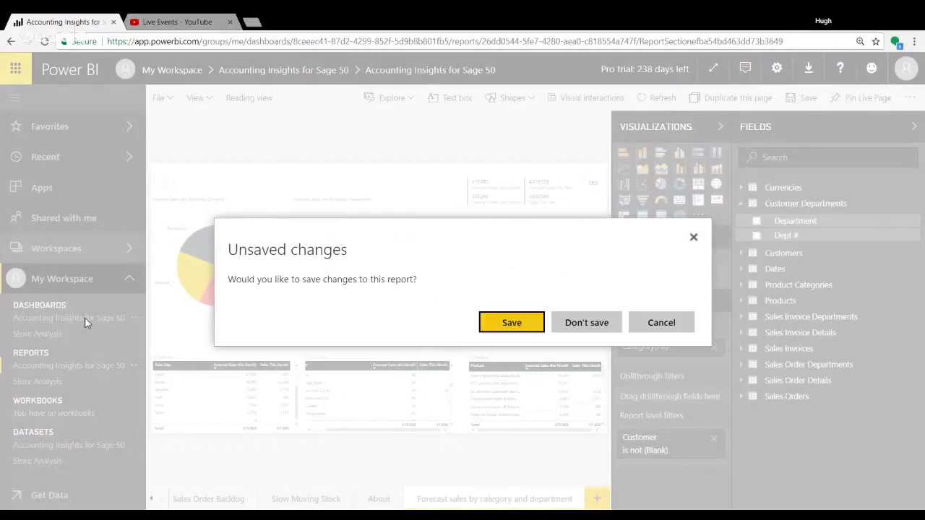
{"action": "left_click", "coordinate": [510, 323]}
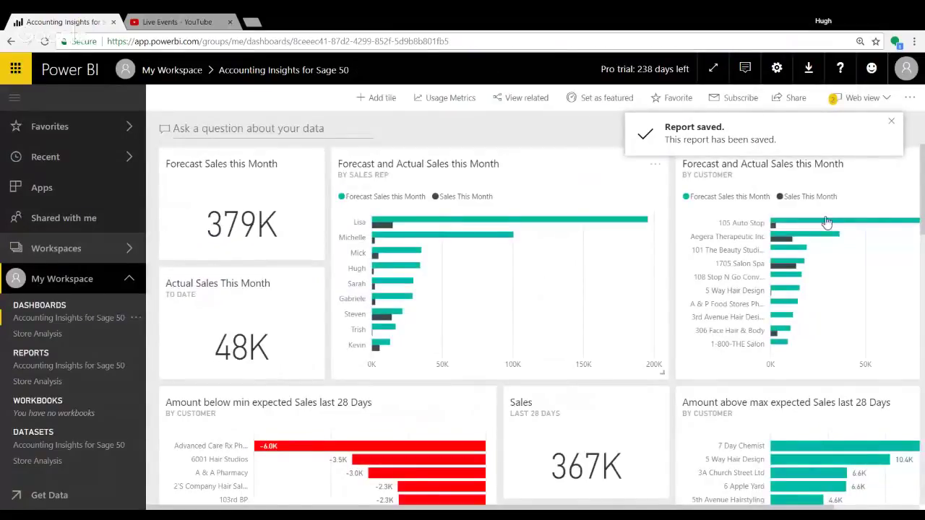
{"action": "left_click_drag", "start_coordinate": [923, 204], "coordinate": [922, 462]}
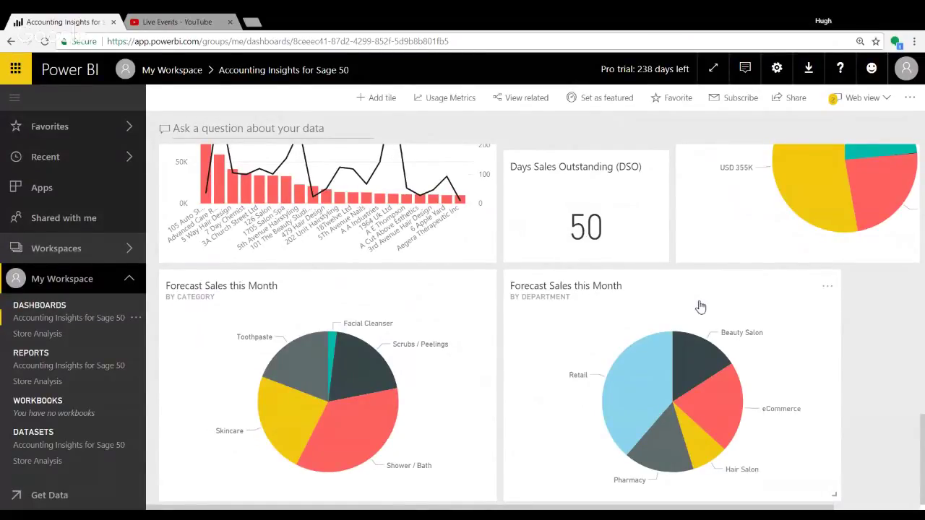
- Move the Forecast Sales this Month by Department tile up beside the Forecast Order Value next 91 Days by Customer tile
{"action": "left_click_drag", "start_coordinate": [695, 281], "coordinate": [697, 214]}
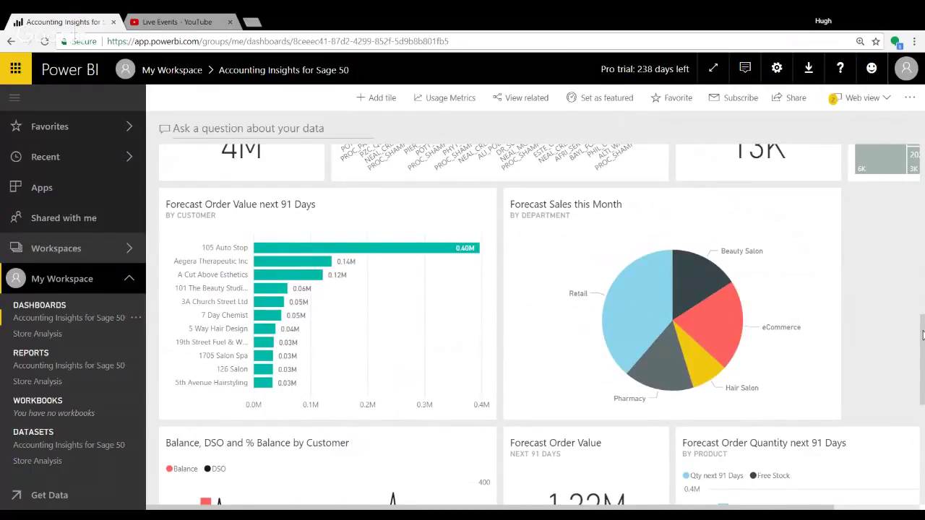
{"action": "left_click_drag", "start_coordinate": [923, 335], "coordinate": [921, 139]}
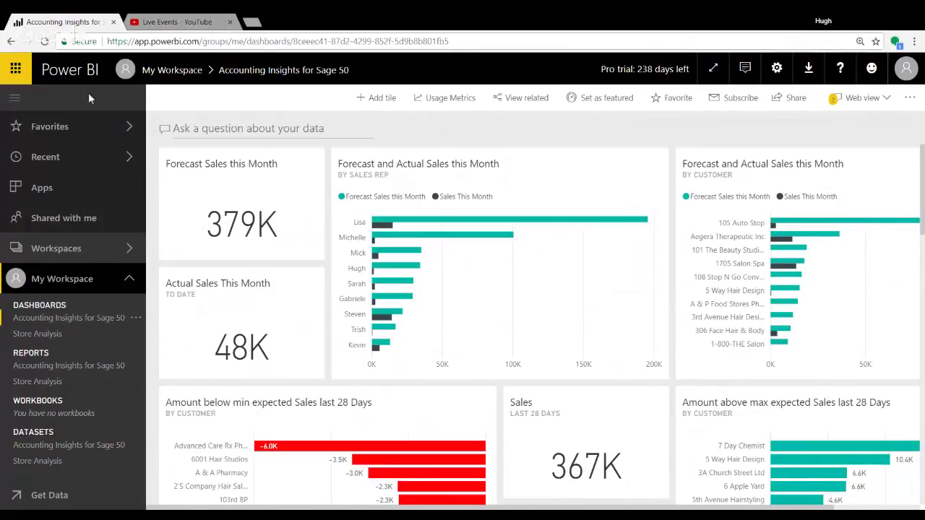
- Collapse the navigation pane and switch the dashboard to Phone view for editing
{"action": "left_click", "coordinate": [14, 101]}
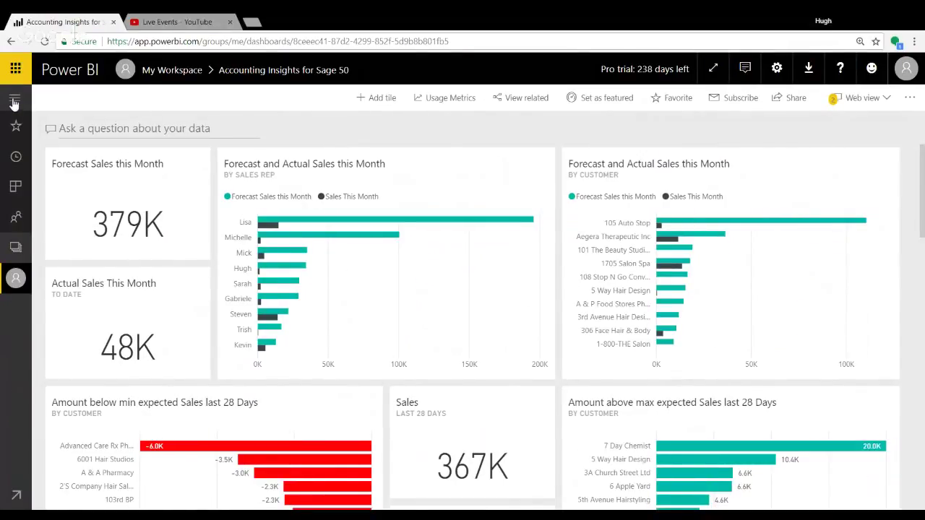
{"action": "left_click", "coordinate": [887, 101]}
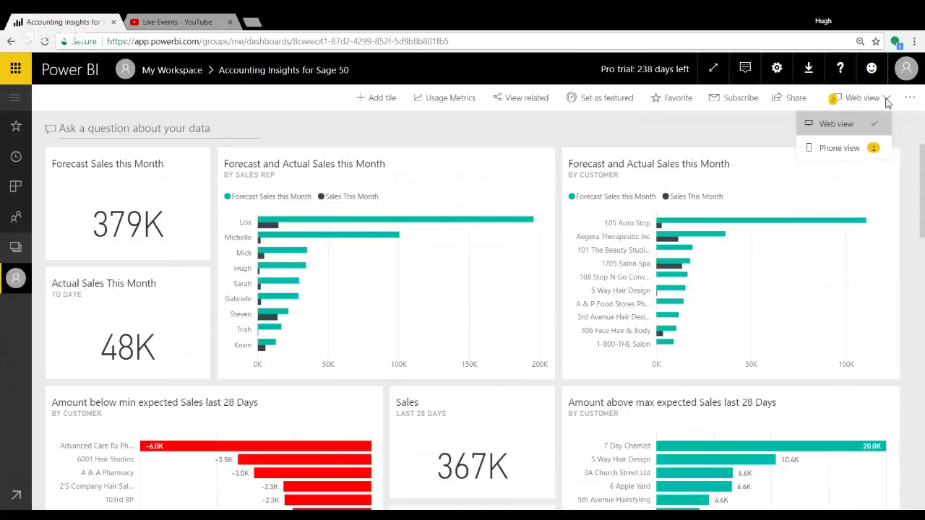
{"action": "left_click", "coordinate": [839, 149]}
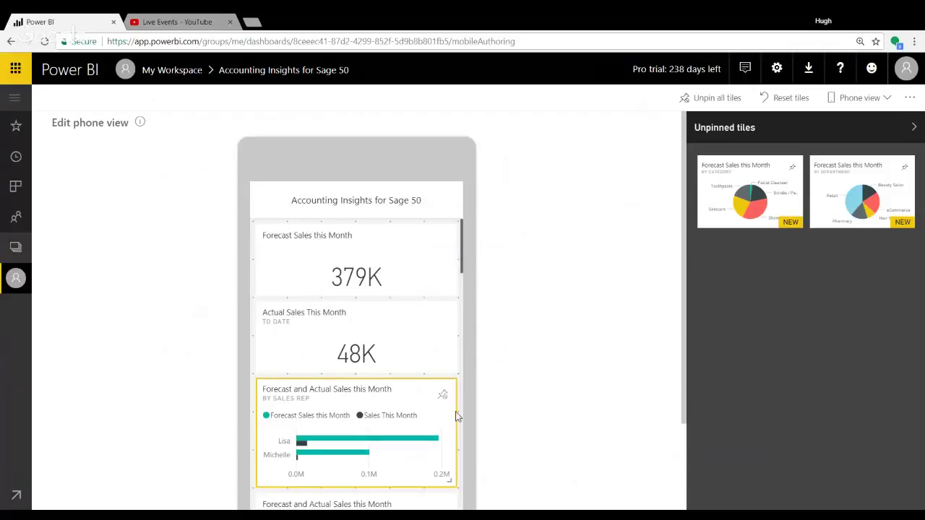
- Unpin the Sales, Margin %, Amount below min expected Sales and Amount above max expected Sales tiles from the phone layout
{"action": "mouse_move", "coordinate": [463, 259]}
{"action": "left_mouse_down"}
{"action": "mouse_move", "coordinate": [466, 479]}
{"action": "mouse_move", "coordinate": [461, 248]}
{"action": "left_mouse_up"}
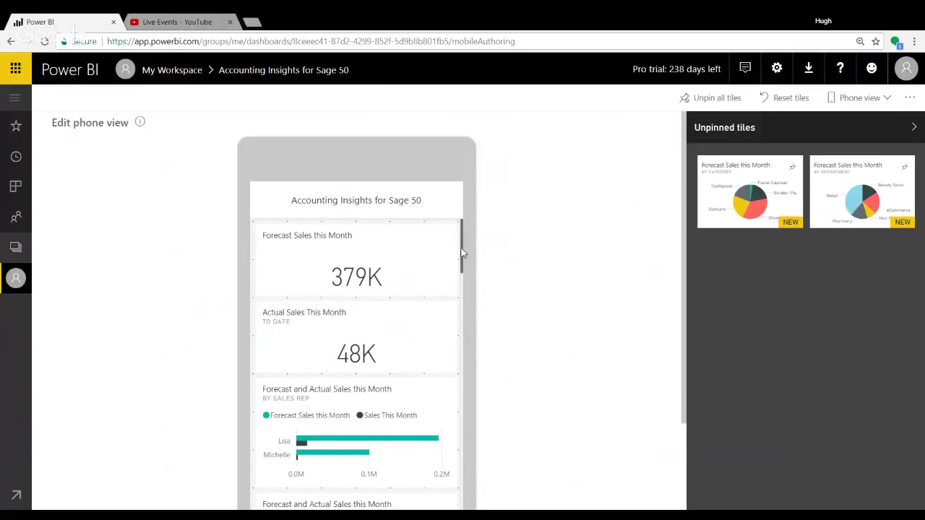
{"action": "left_click_drag", "start_coordinate": [462, 253], "coordinate": [466, 309]}
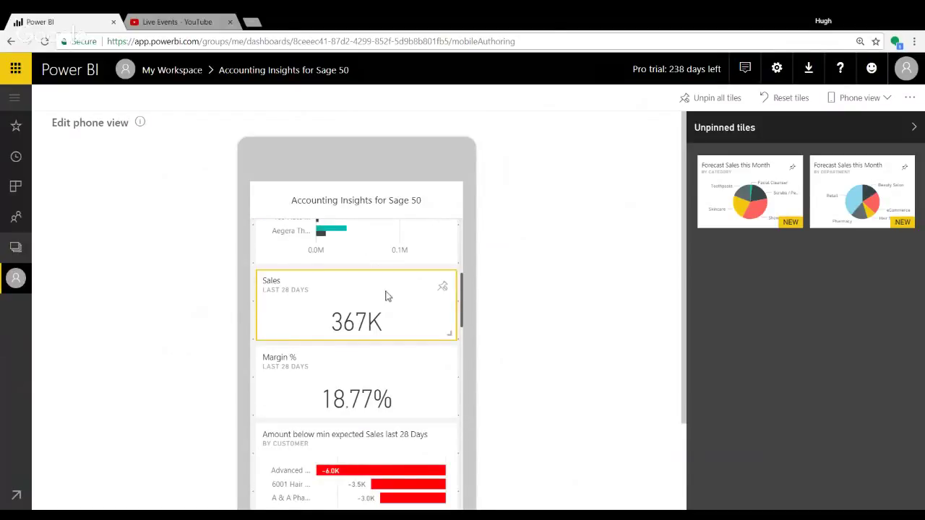
{"action": "left_click", "coordinate": [442, 287]}
{"action": "left_click", "coordinate": [442, 287]}
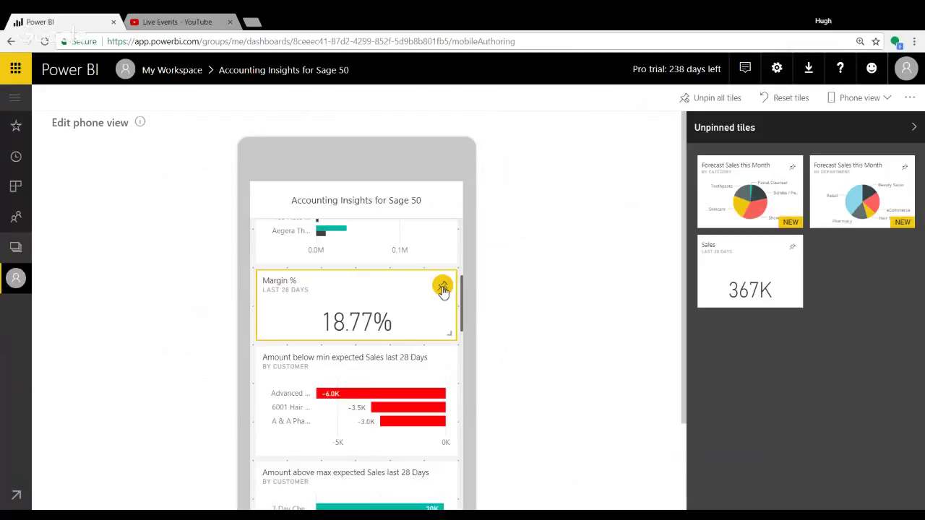
{"action": "left_click", "coordinate": [442, 286]}
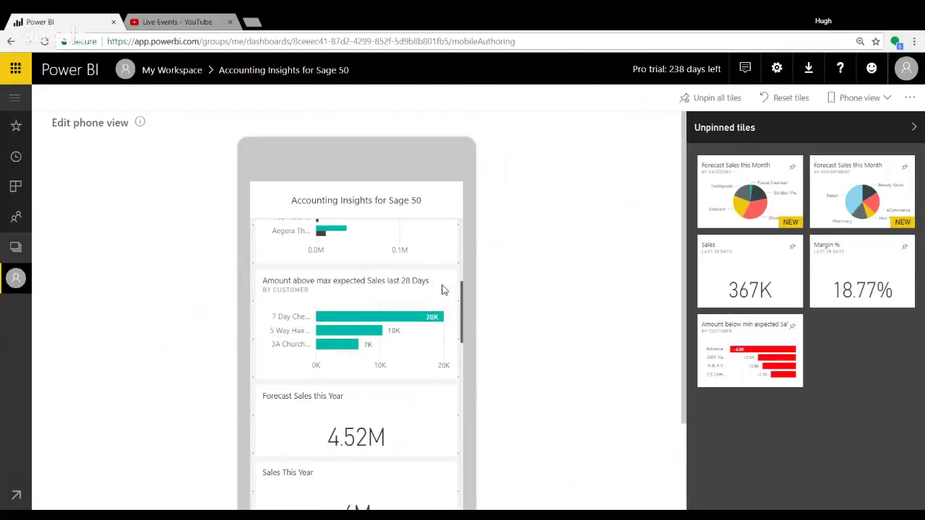
{"action": "left_click", "coordinate": [442, 287]}
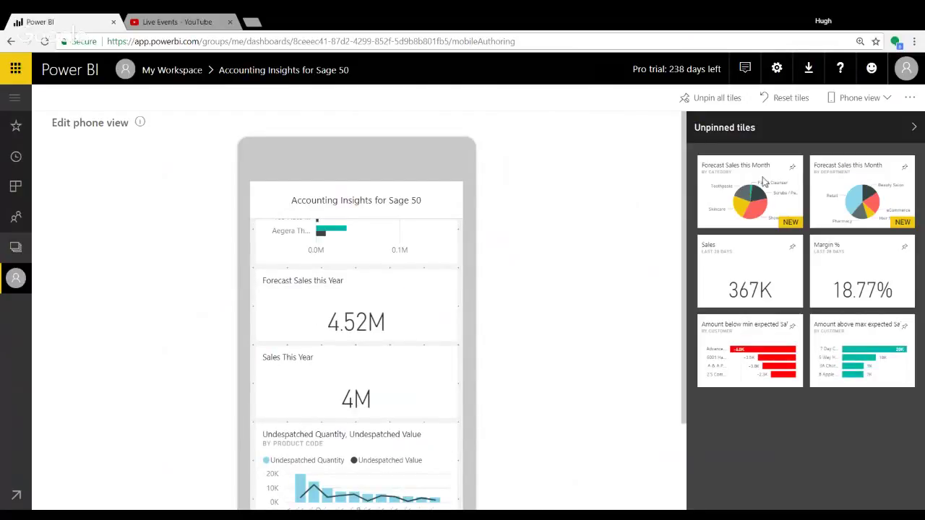
- Pin the category pie to the phone layout and unpin Receivables by Currency, Days Sales Outstanding, Receivables, and Balance, DSO and % Balance by Customer
{"action": "left_click", "coordinate": [792, 167]}
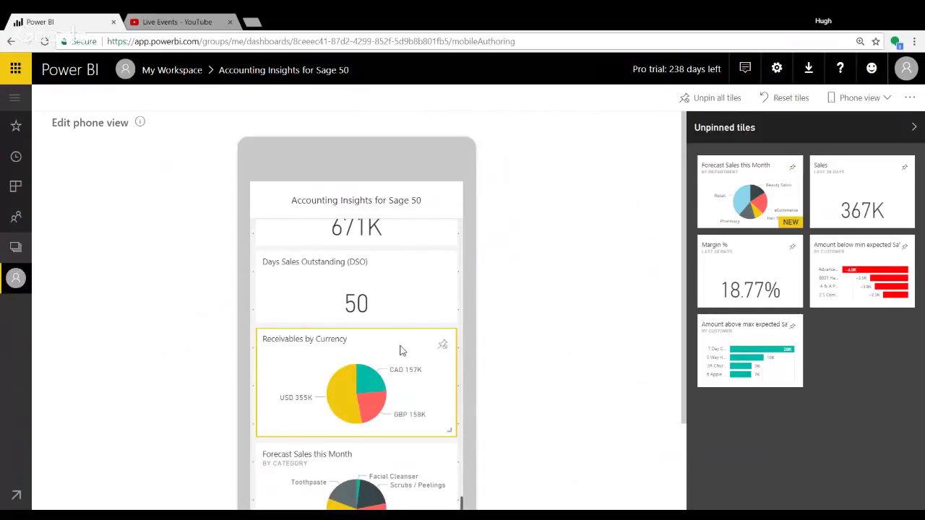
{"action": "left_click", "coordinate": [443, 346]}
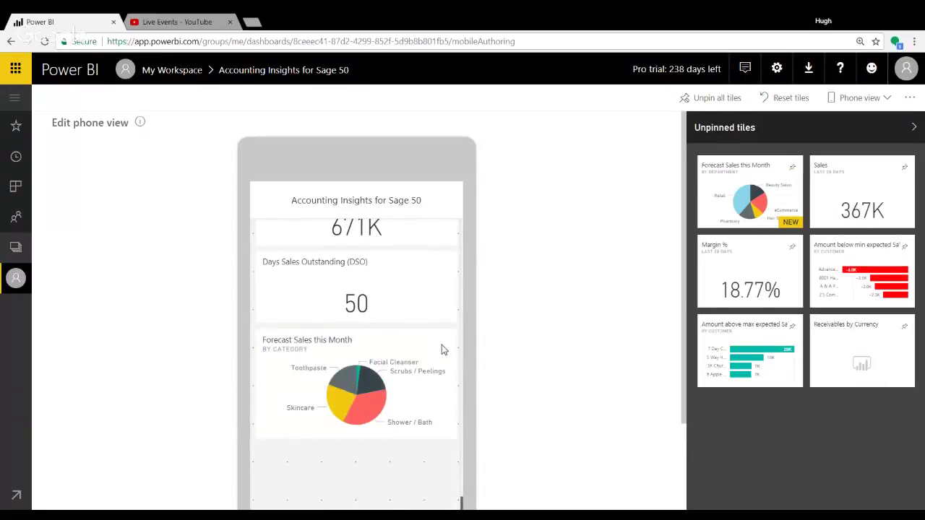
{"action": "left_click", "coordinate": [442, 381]}
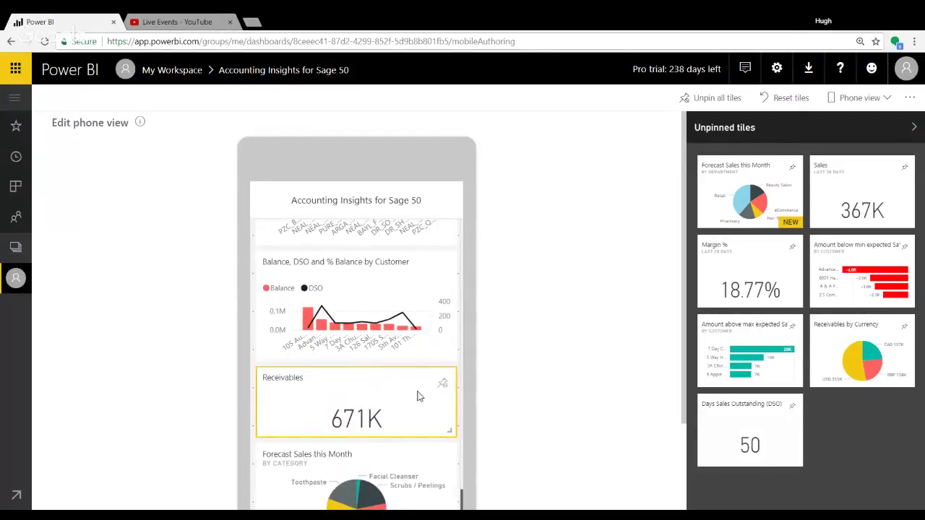
{"action": "left_click", "coordinate": [443, 383]}
{"action": "left_click", "coordinate": [441, 345]}
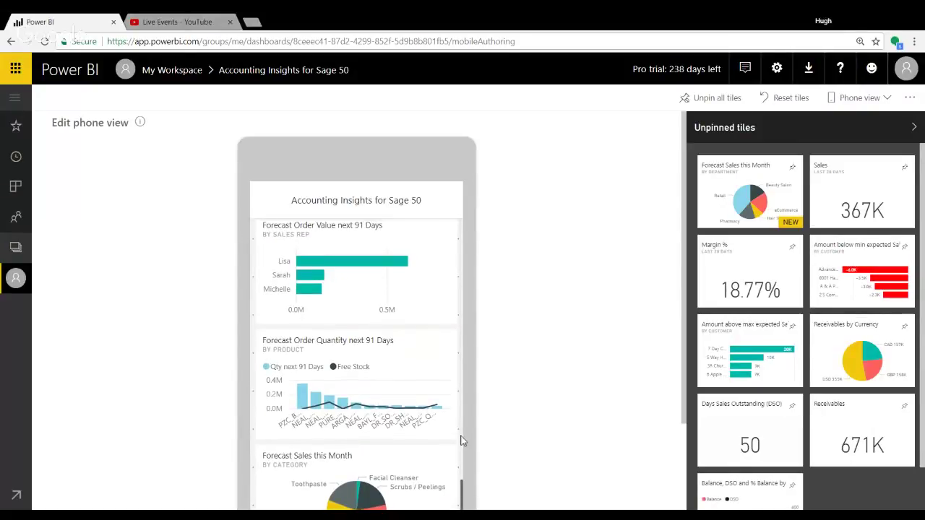
- Move the Forecast Sales this Year tile to the first place in the phone layout
{"action": "scroll", "coordinate": [462, 405], "scroll_direction": "up", "scroll_amount": 5}
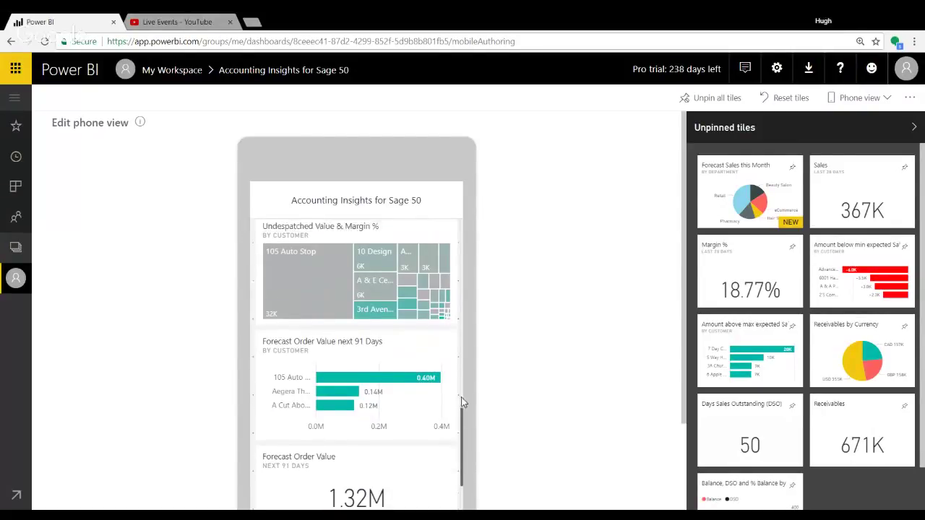
{"action": "left_click_drag", "start_coordinate": [462, 403], "coordinate": [464, 282]}
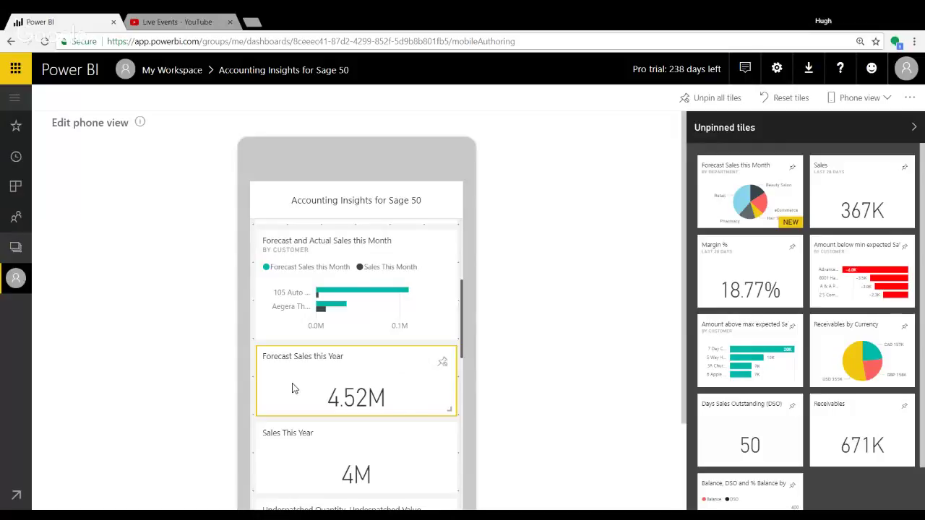
{"action": "left_click_drag", "start_coordinate": [293, 389], "coordinate": [295, 246]}
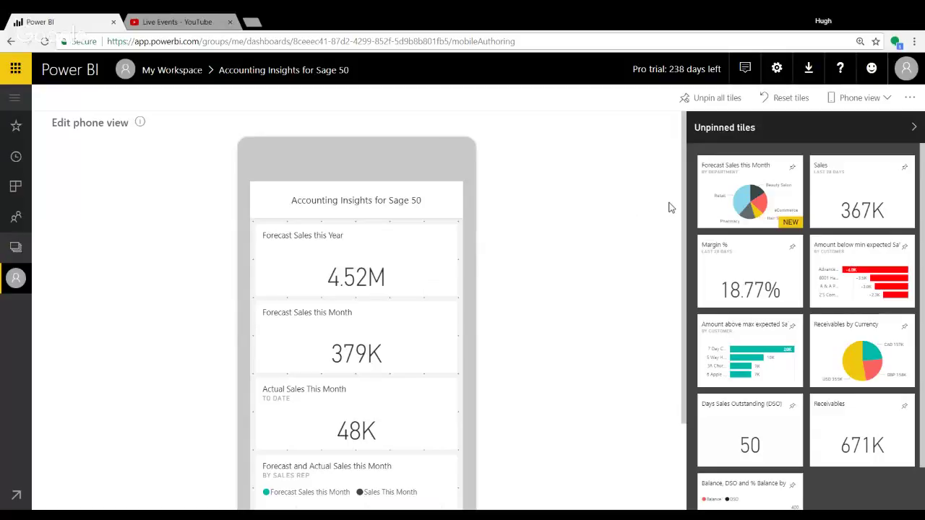
- Return to the web view of the Accounting Insights for Sage 50 dashboard, and look through the Store Analysis dashboard and report
{"action": "left_click", "coordinate": [14, 99]}
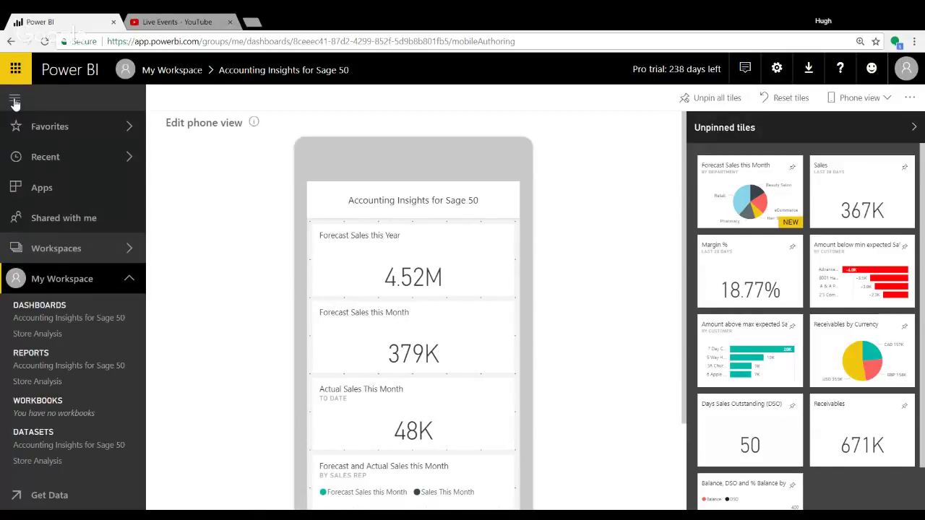
{"action": "left_click", "coordinate": [81, 319]}
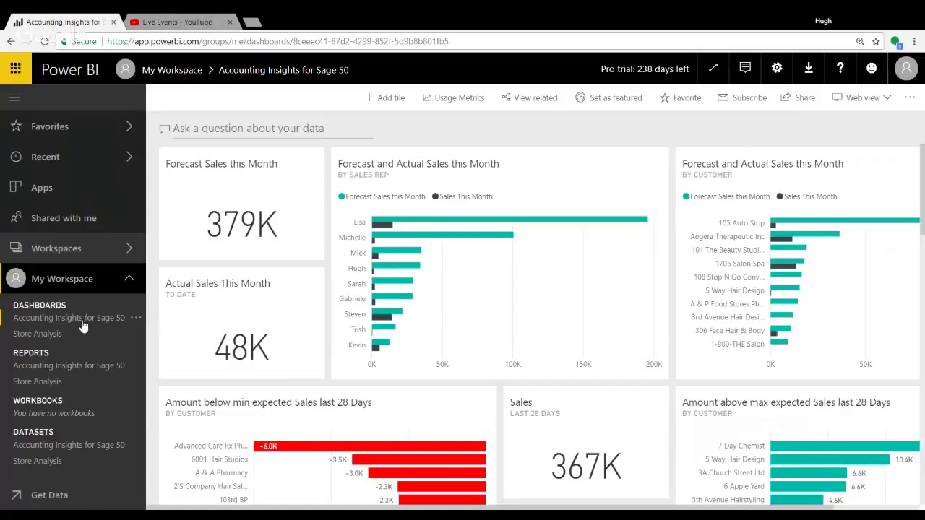
{"action": "left_click", "coordinate": [37, 334]}
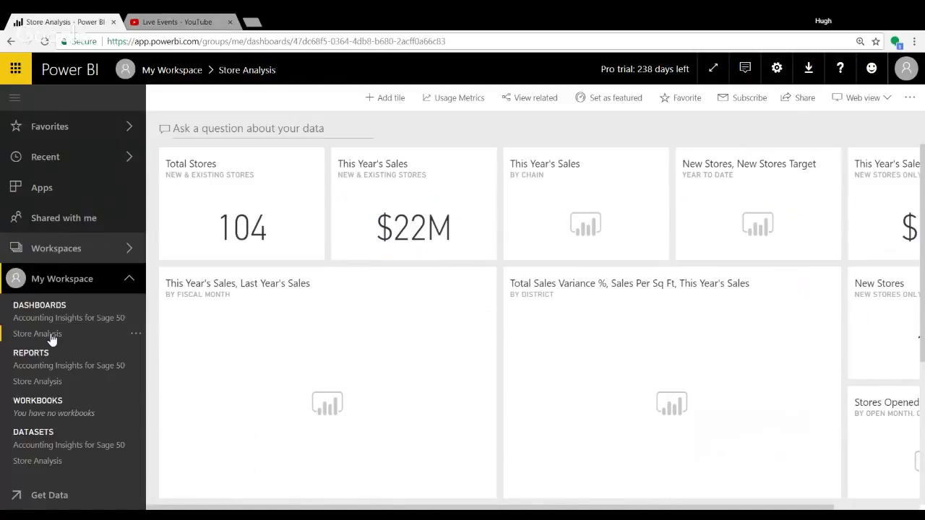
{"action": "left_click", "coordinate": [38, 381]}
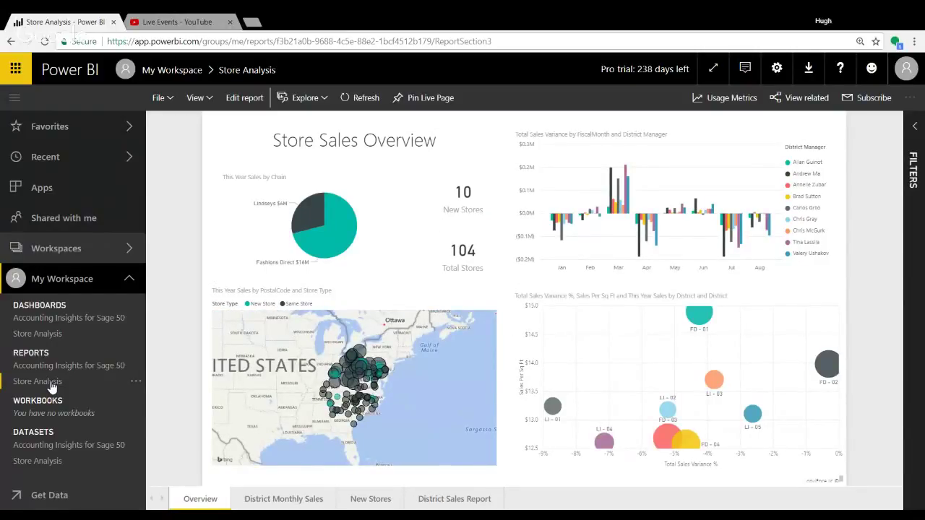
{"action": "left_click", "coordinate": [50, 336]}
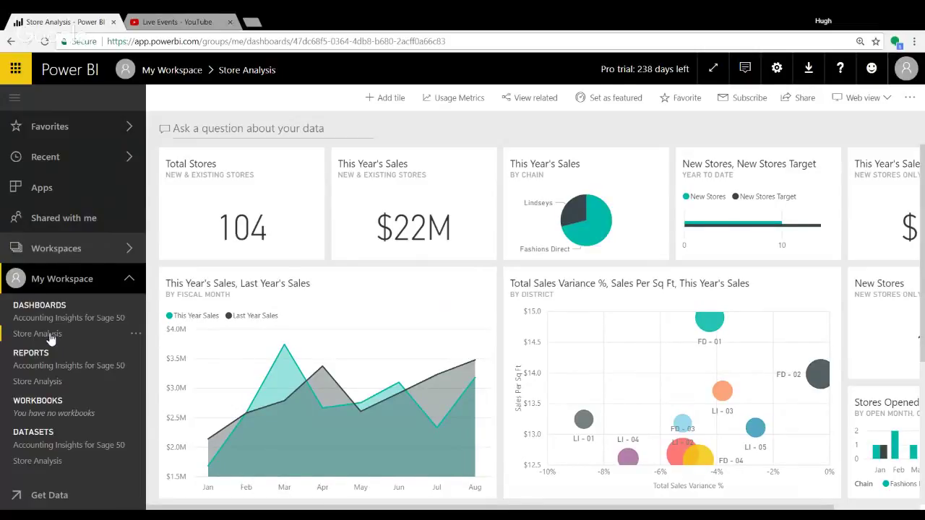
{"action": "left_click", "coordinate": [50, 389]}
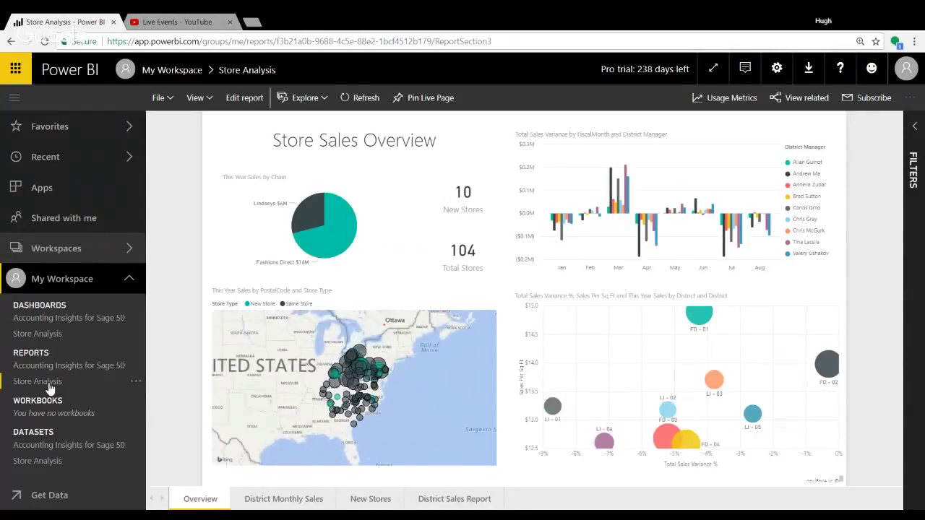
- Pin the Total Sales Variance % by FiscalMonth chart from the District Monthly Sales page to the existing Accounting Insights for Sage 50 dashboard
{"action": "left_click", "coordinate": [307, 504]}
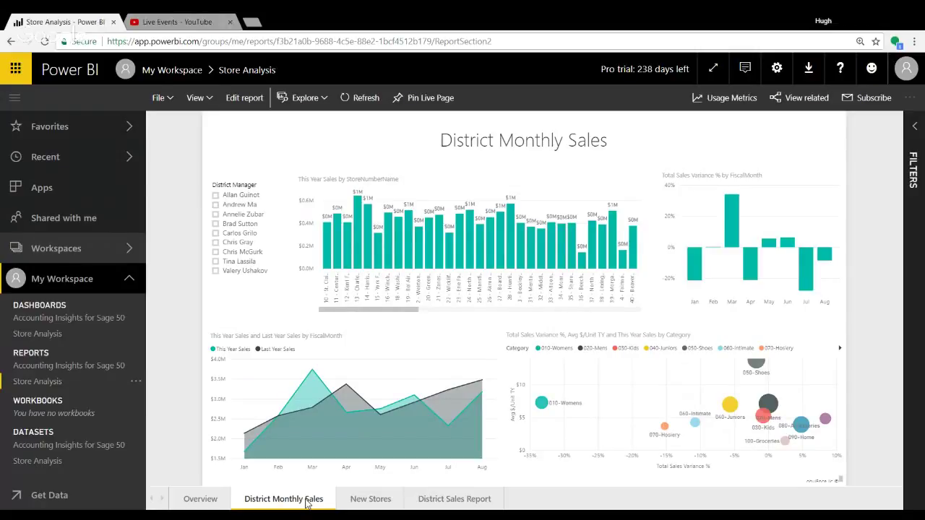
{"action": "mouse_move", "coordinate": [785, 182]}
{"action": "left_click", "coordinate": [800, 166]}
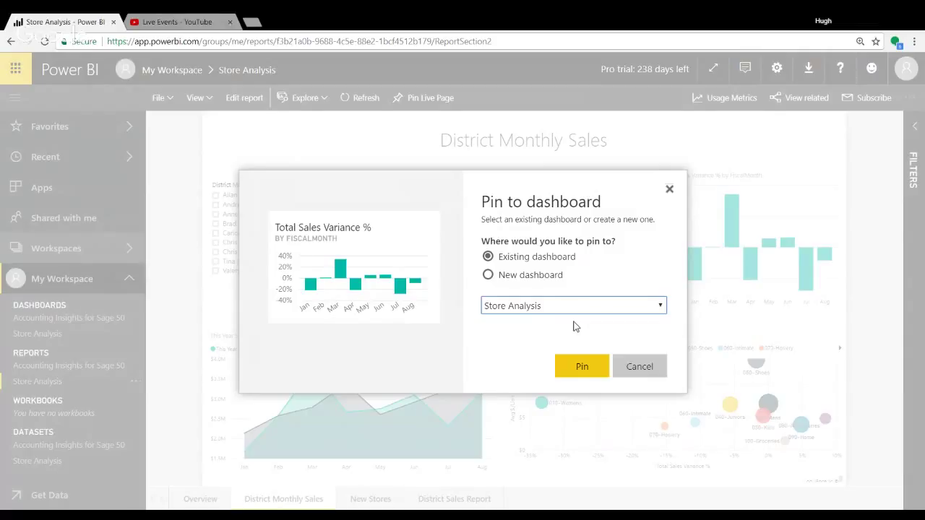
{"action": "left_click", "coordinate": [535, 324]}
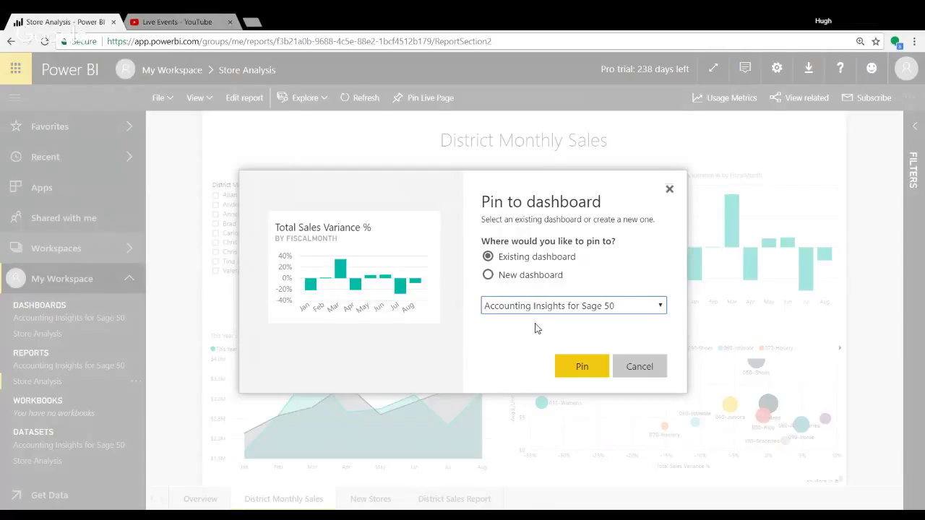
{"action": "left_click", "coordinate": [579, 368]}
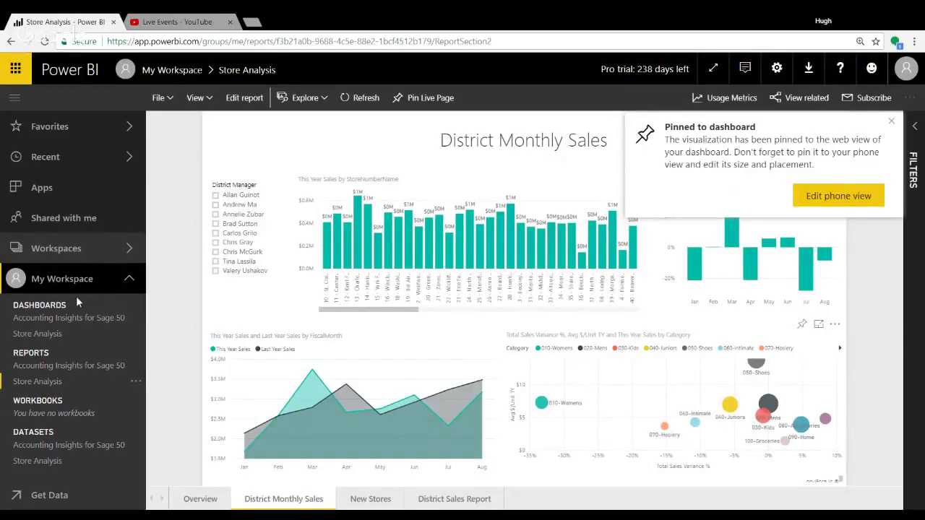
- Open the Accounting Insights for Sage 50 dashboard, find the Total Sales Variance % tile and follow it to its source report
{"action": "left_click", "coordinate": [67, 324]}
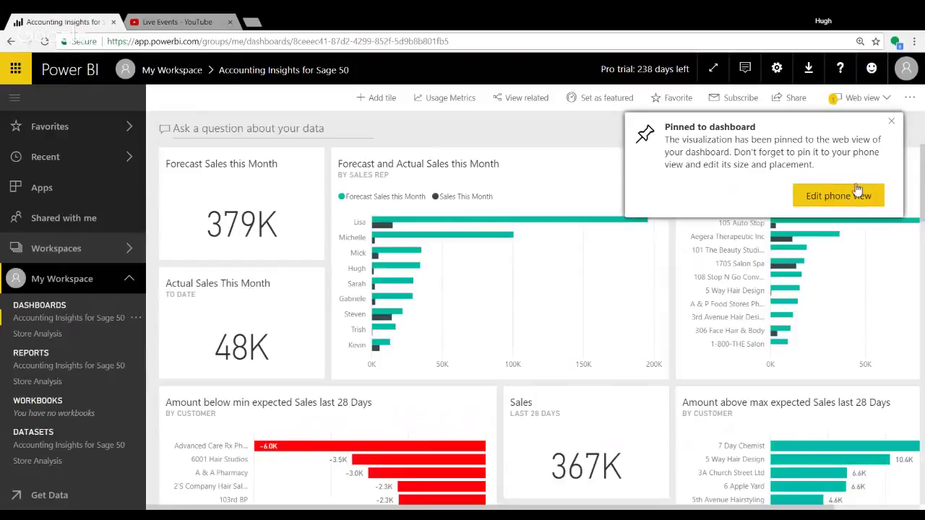
{"action": "left_click", "coordinate": [892, 122]}
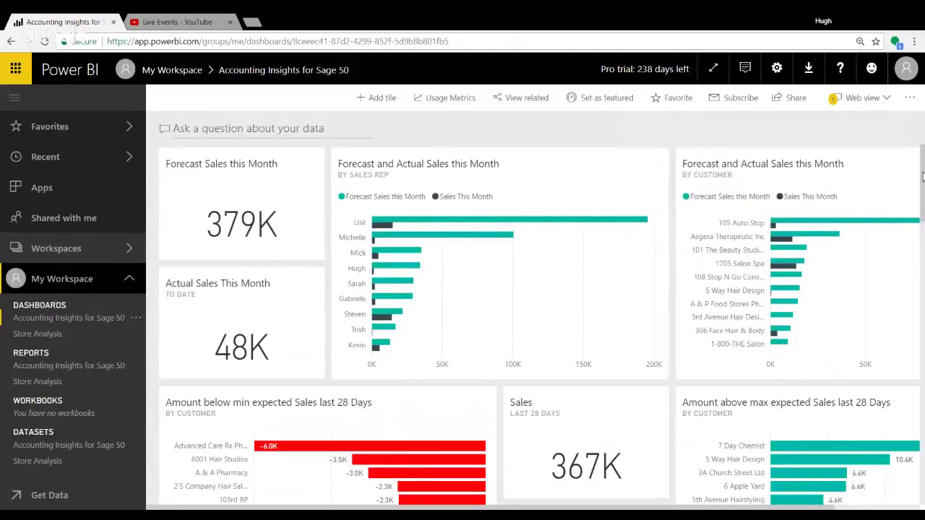
{"action": "left_click_drag", "start_coordinate": [923, 177], "coordinate": [923, 461]}
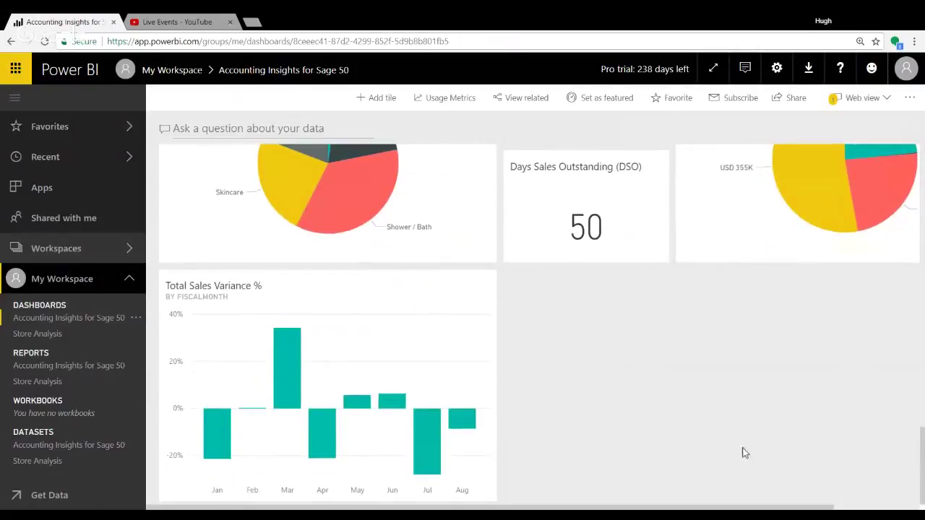
{"action": "left_click", "coordinate": [338, 368]}
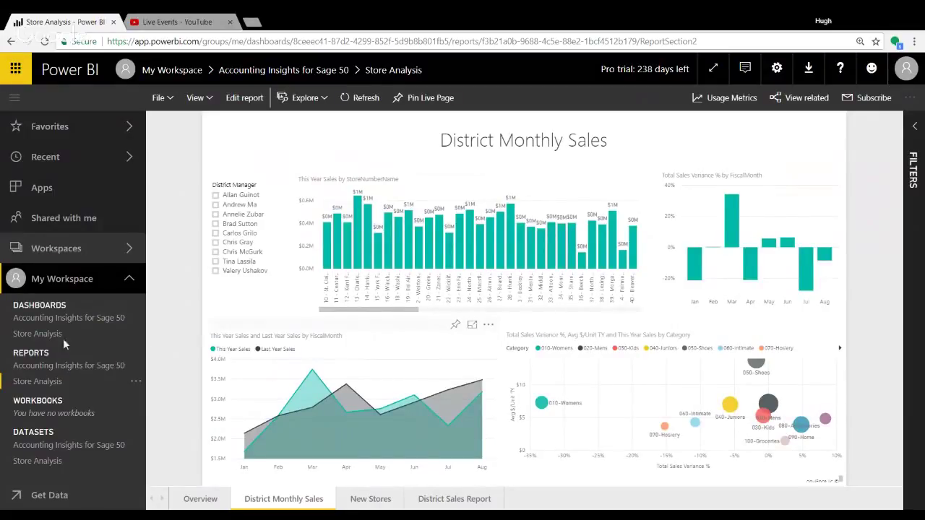
- Return to the Accounting Insights for Sage 50 dashboard and move the Total Sales Variance % tile up beside the Sales last 28 Days tile
{"action": "left_click", "coordinate": [87, 321]}
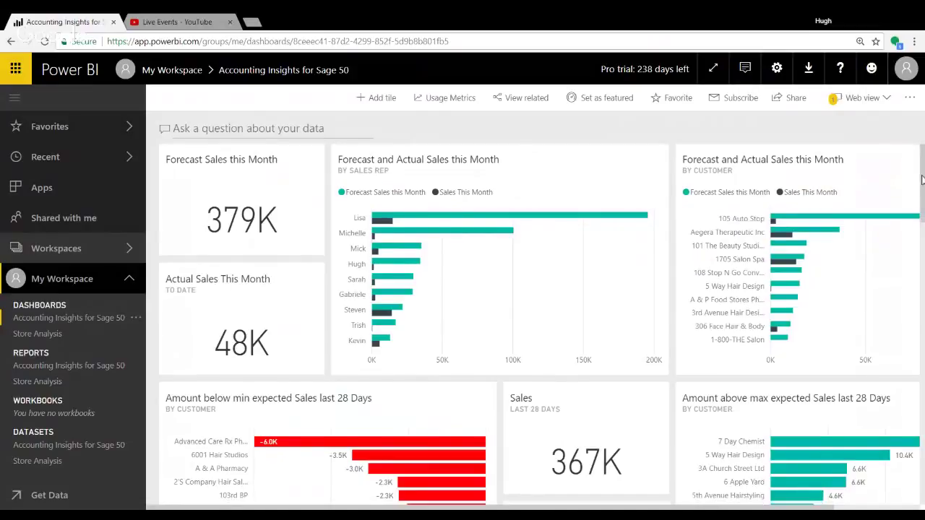
{"action": "left_click_drag", "start_coordinate": [922, 163], "coordinate": [923, 454]}
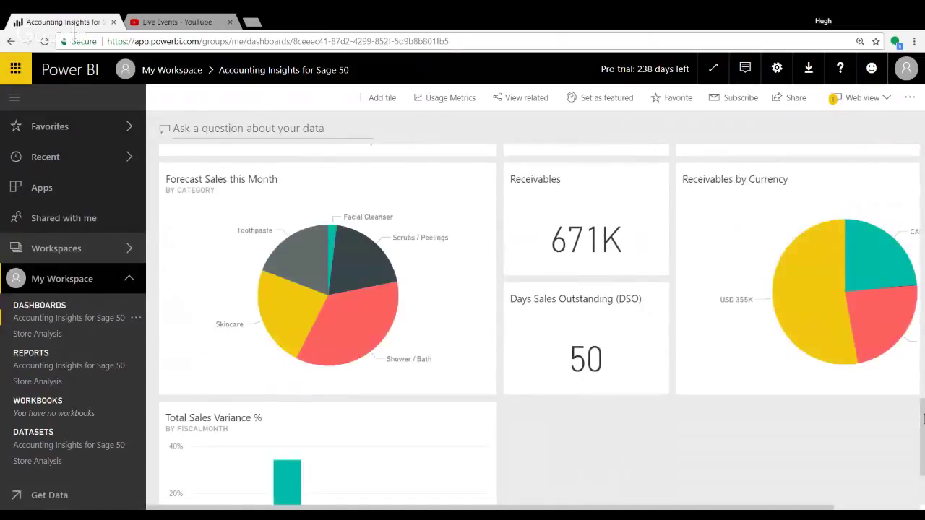
{"action": "left_click_drag", "start_coordinate": [435, 441], "coordinate": [434, 362]}
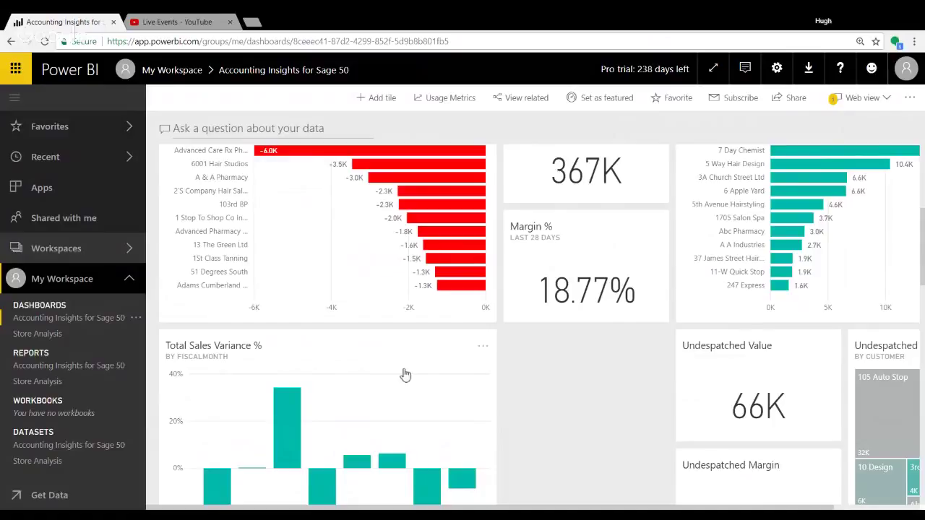
{"action": "mouse_move", "coordinate": [401, 336]}
{"action": "left_mouse_down"}
{"action": "mouse_move", "coordinate": [386, 164]}
{"action": "mouse_move", "coordinate": [406, 345]}
{"action": "left_mouse_up"}
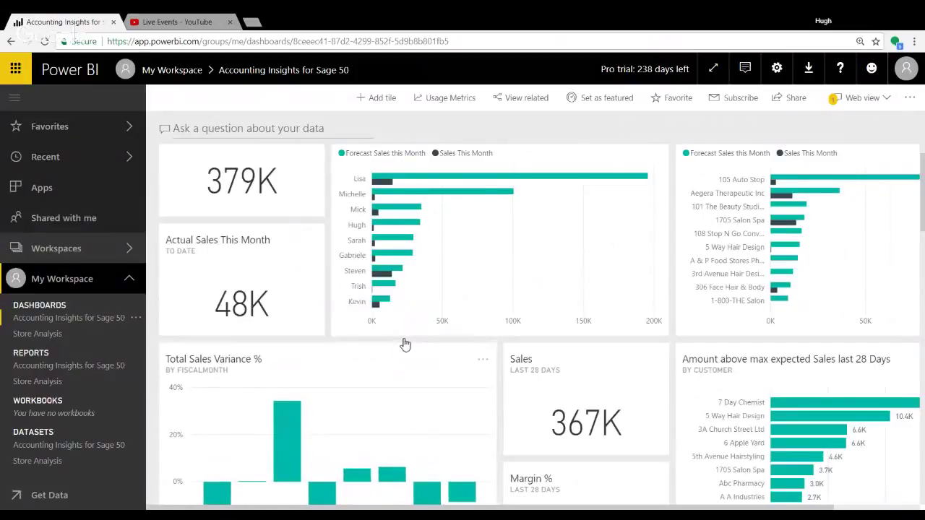